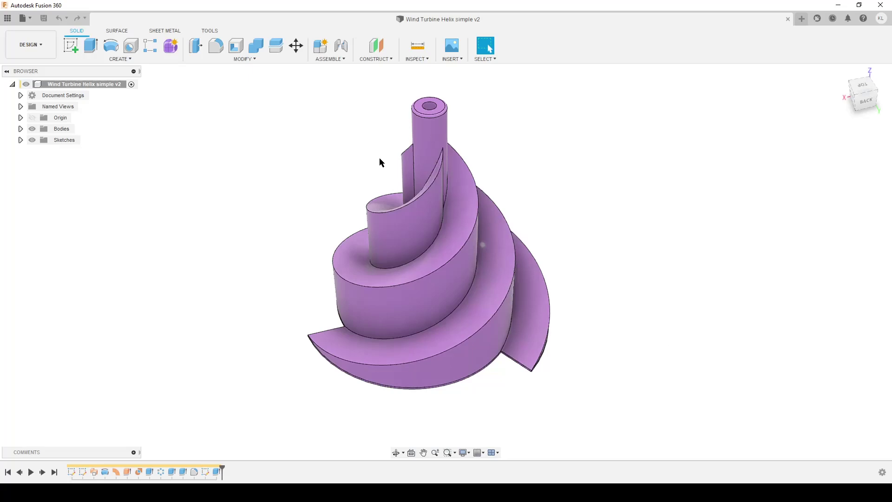
Orbit the finished Wind Turbine Helix model to review its sides, underside and top
middle_click_drag(681, 328, 625, 377, "shift")
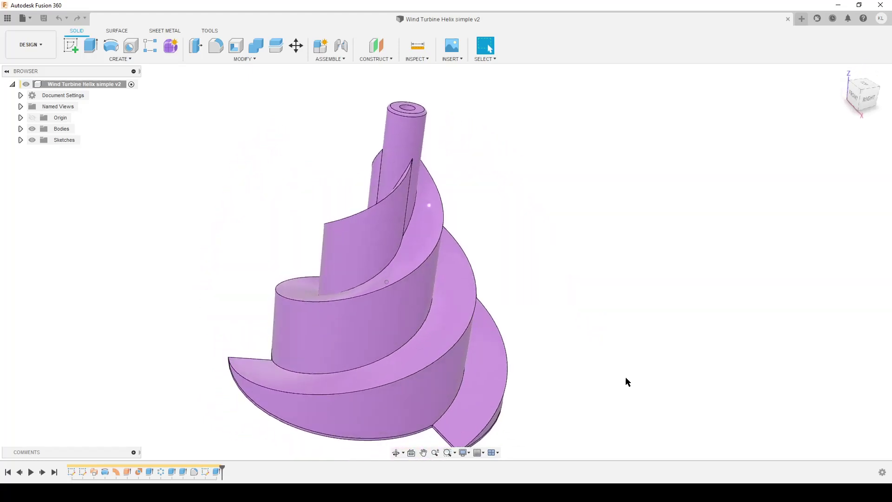
middle_click_drag(625, 377, 657, 335, "shift")
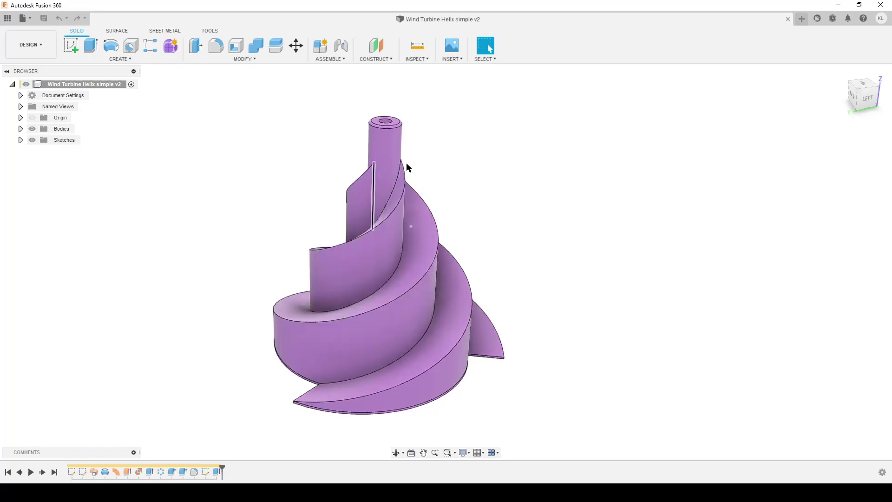
middle_click_drag(584, 389, 613, 332, "shift")
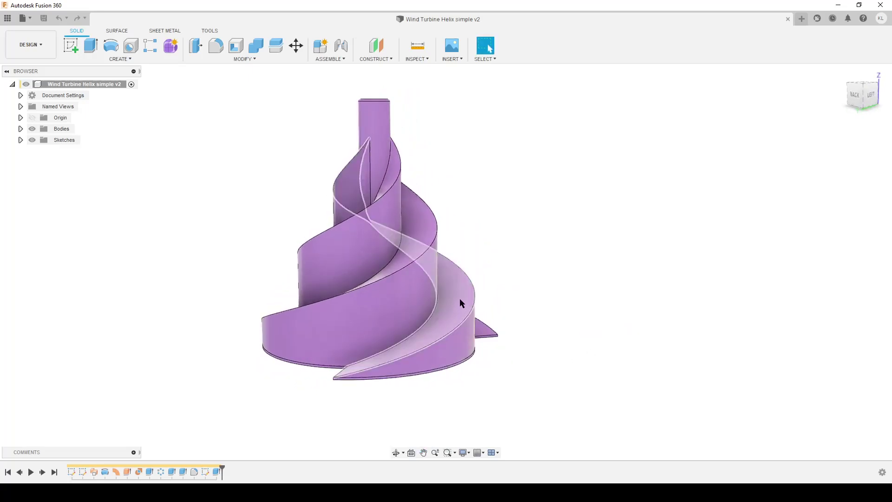
middle_click_drag(459, 298, 476, 185, "shift")
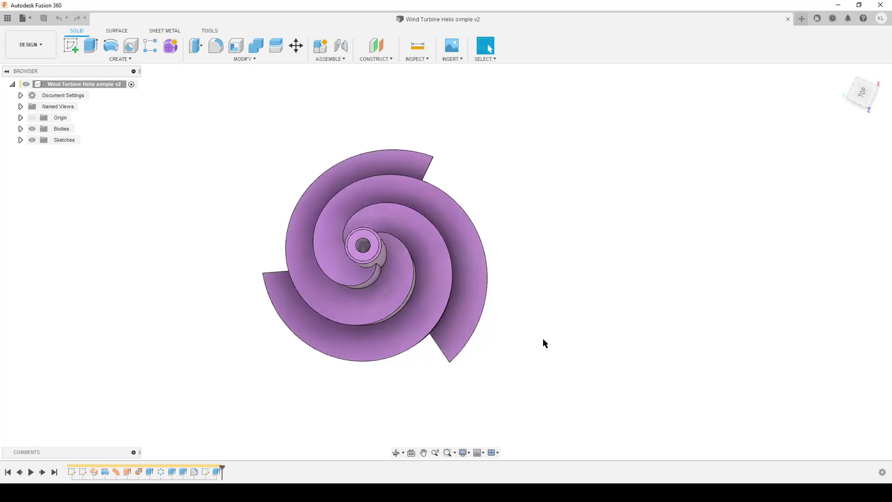
middle_click_drag(544, 342, 407, 330, "shift")
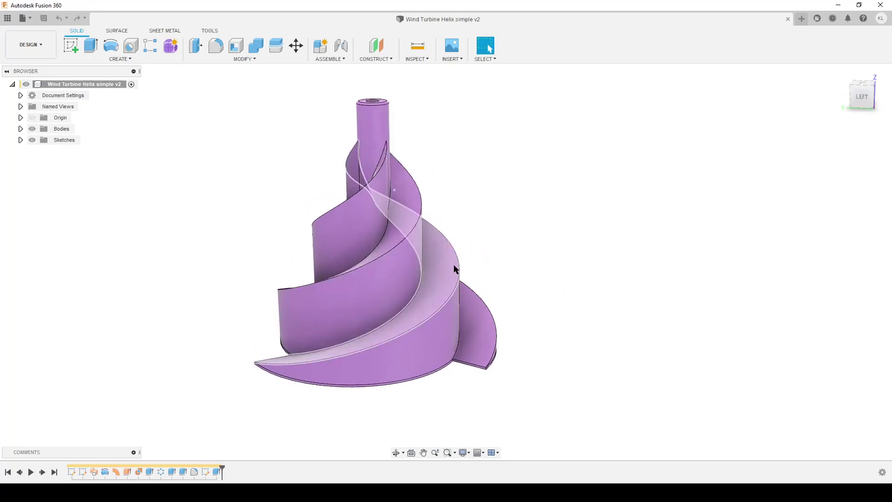
middle_click_drag(542, 340, 556, 328, "shift")
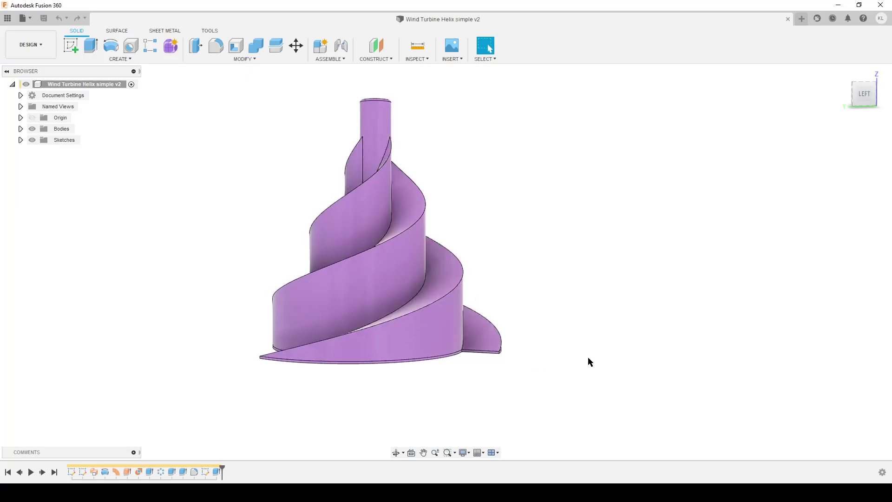
middle_click_drag(588, 357, 522, 398, "shift")
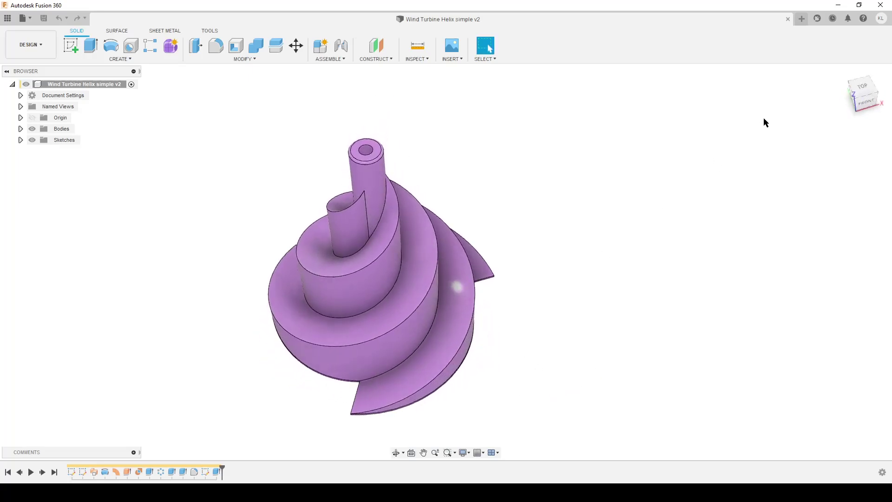
In a new Untitled design, add a component named 'Turbine' and begin a sketch inside it
left_click(801, 19)
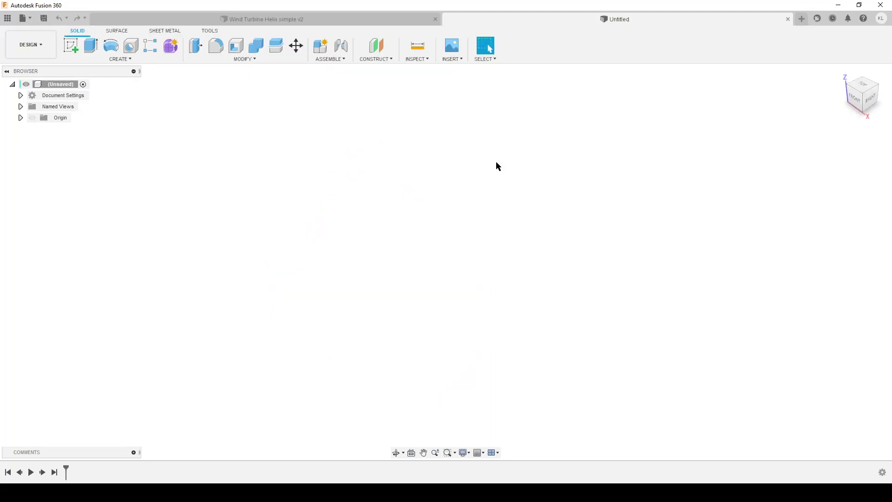
right_click(59, 84)
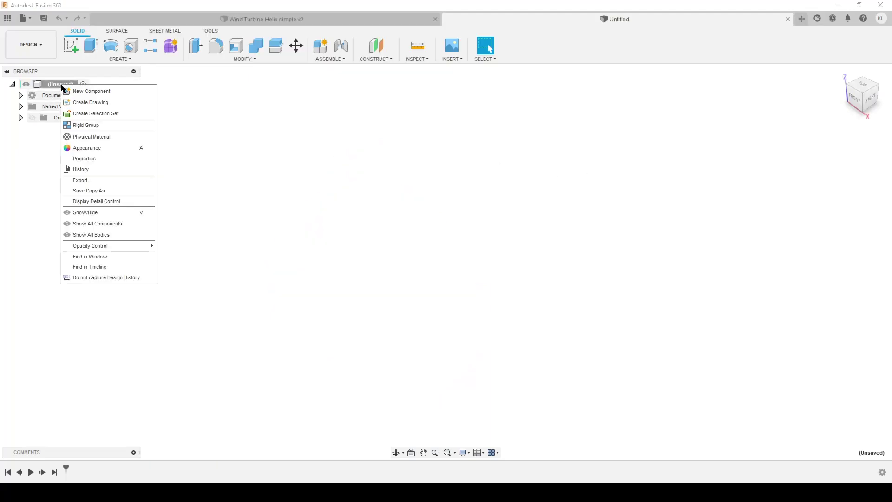
left_click(89, 91)
left_click_drag(783, 181, 733, 182)
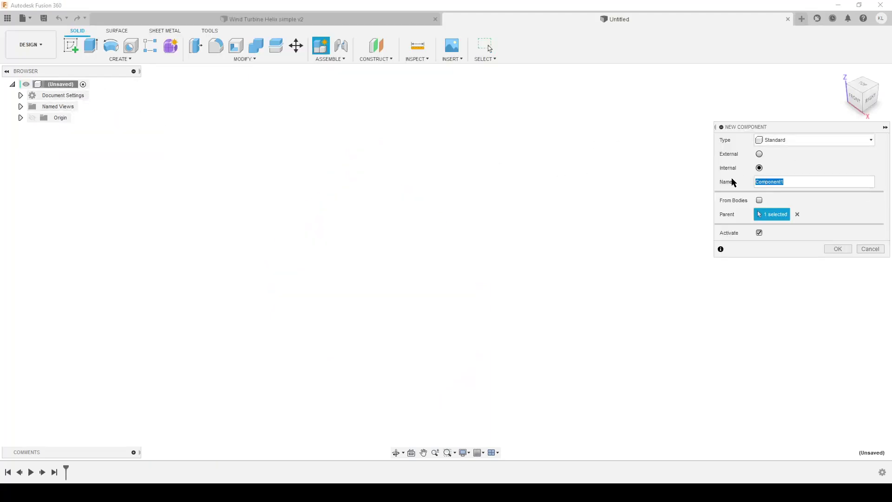
type("Turbine")
key("Return")
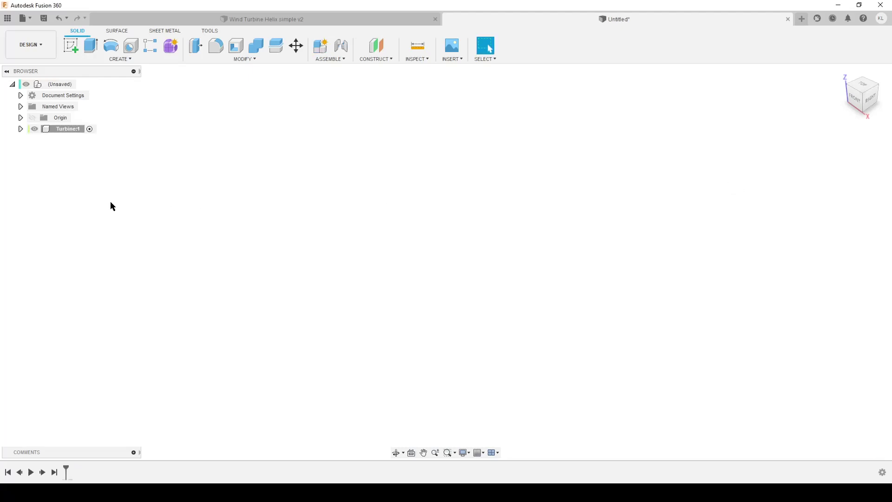
left_click(21, 129)
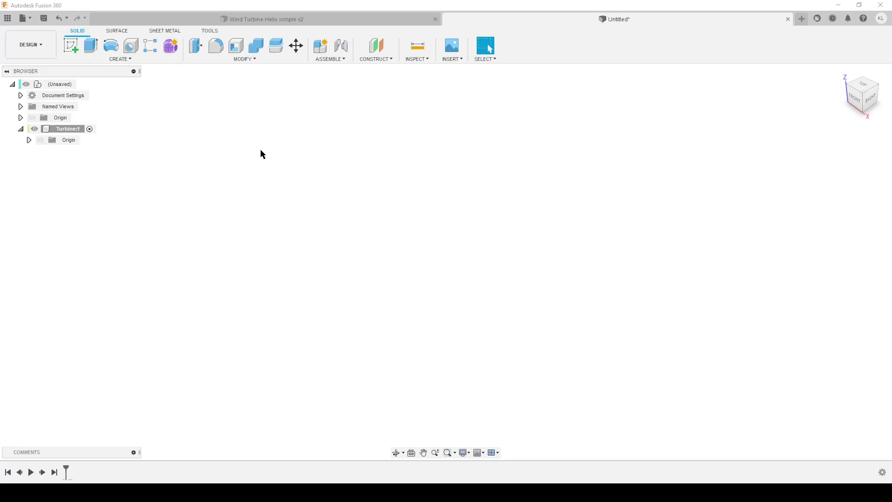
left_click(71, 46)
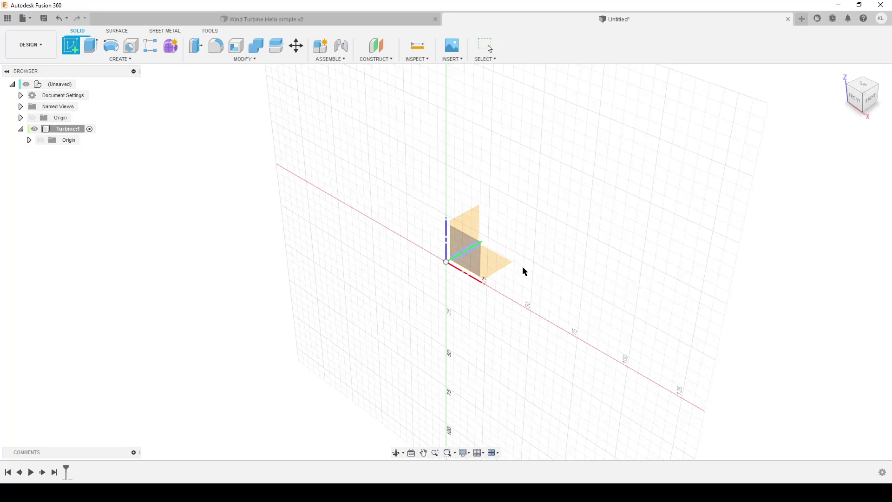
Draw a 25 mm diameter circle at the origin on the XY plane, briefly checking the other design
left_click(494, 267)
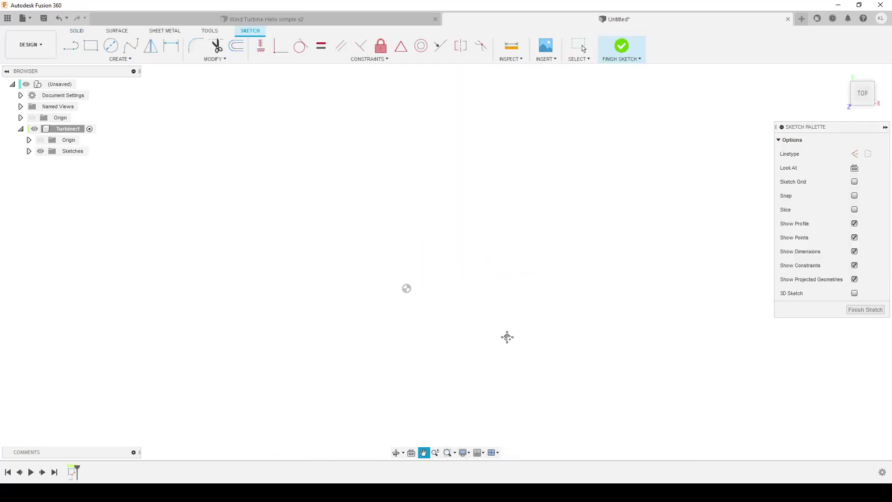
key("c")
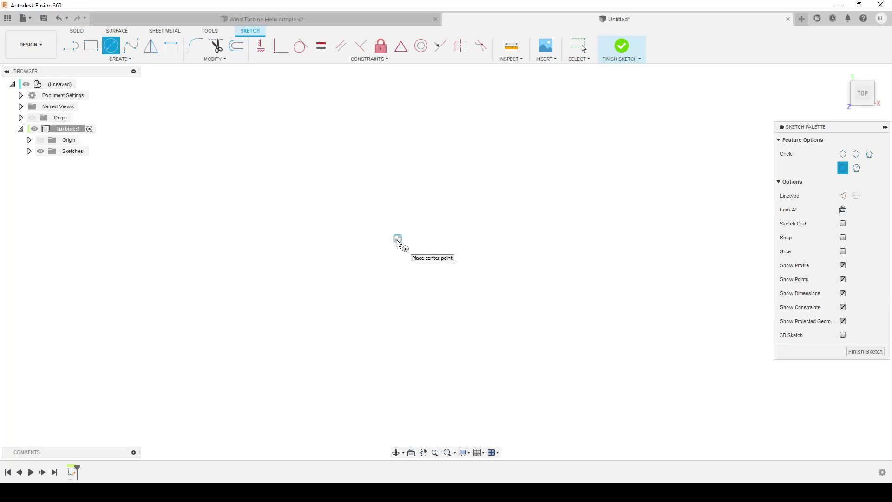
left_click(398, 242)
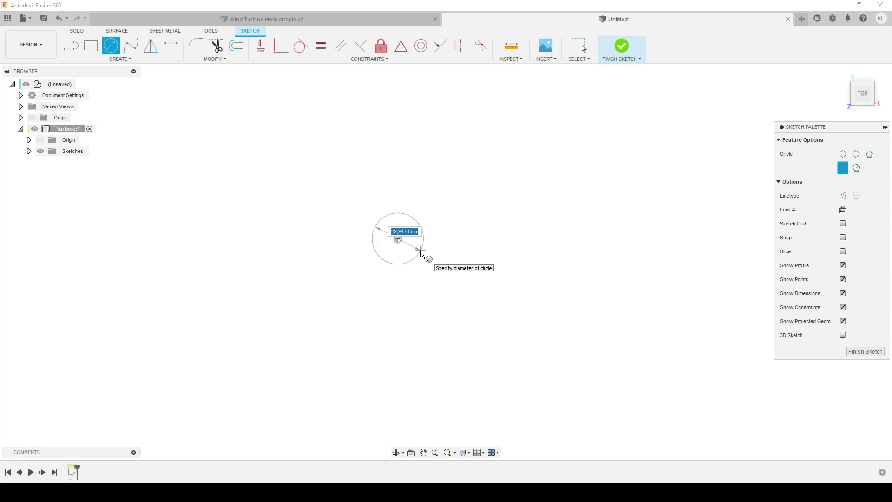
key("BackSpace")
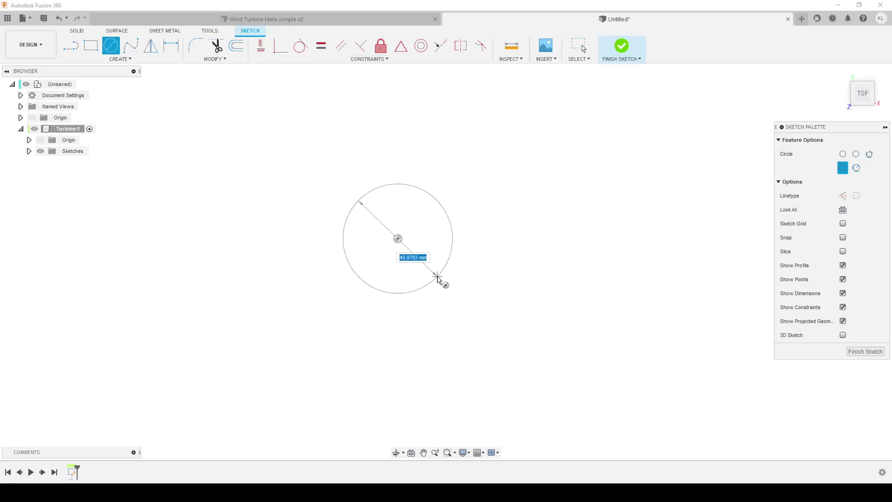
key("BackSpace")
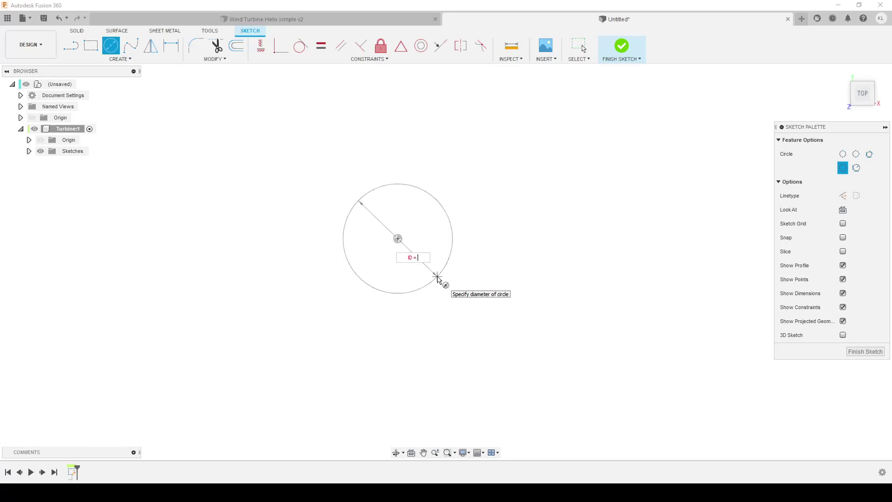
type("25")
key("Return")
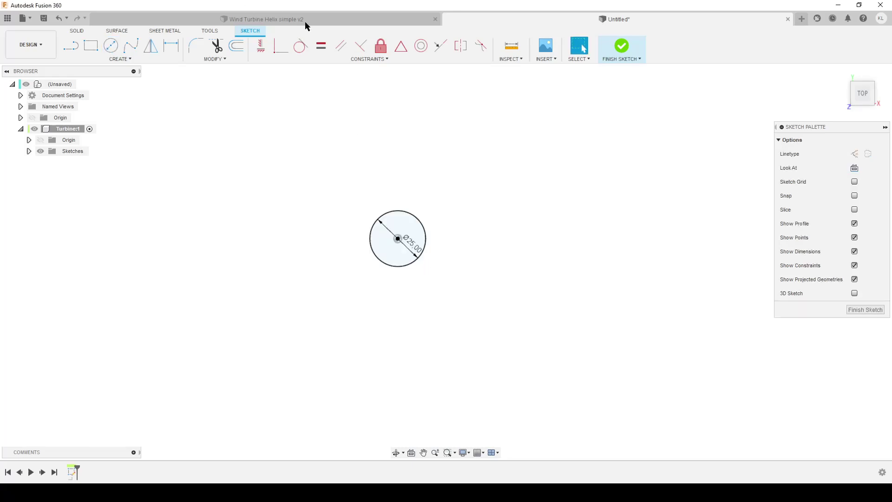
left_click(297, 24)
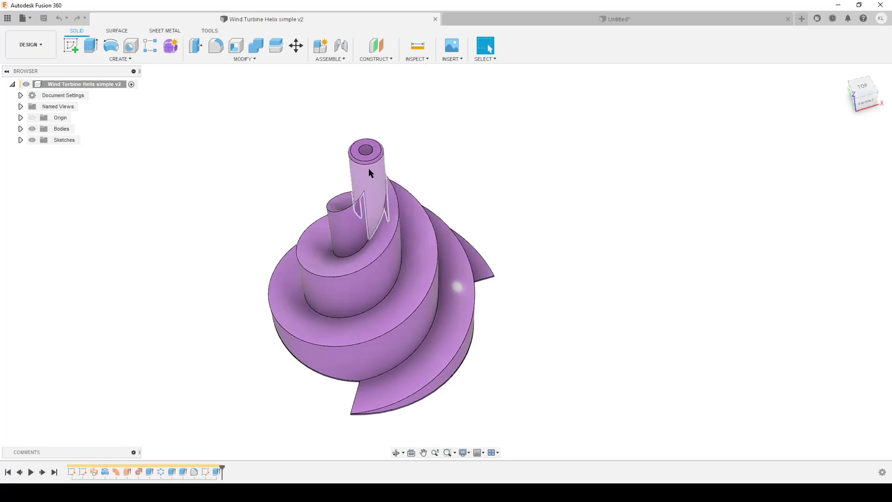
left_click(489, 18)
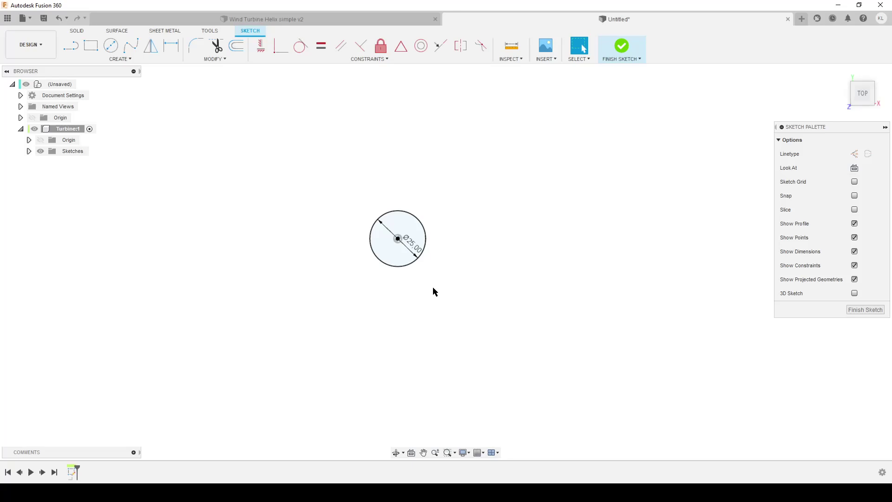
Add a concentric 220 mm circle and move both diameter labels to the left
left_click_drag(411, 244, 195, 123)
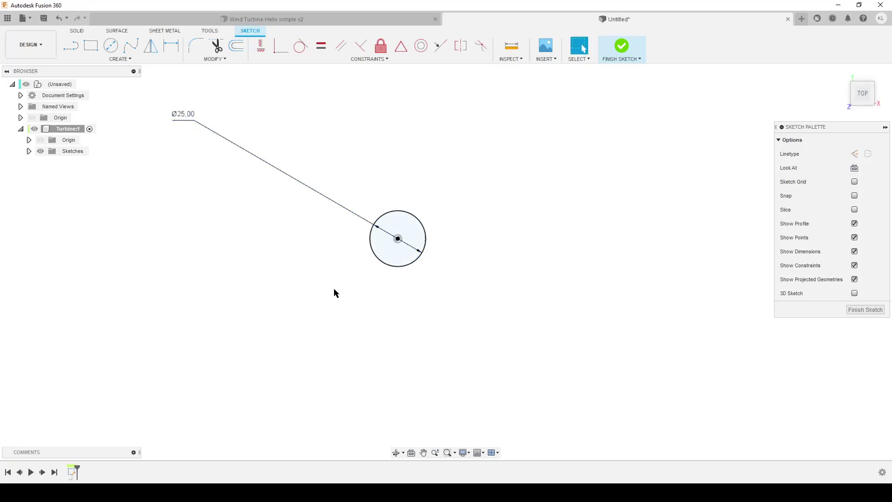
key("c")
left_click(398, 239)
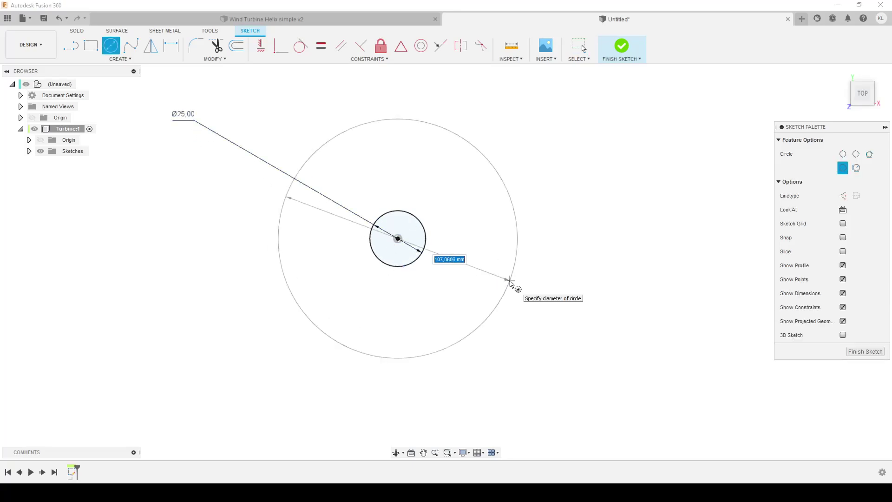
type("0")
key("Return")
key("Escape")
scroll(509, 286, "down", 3)
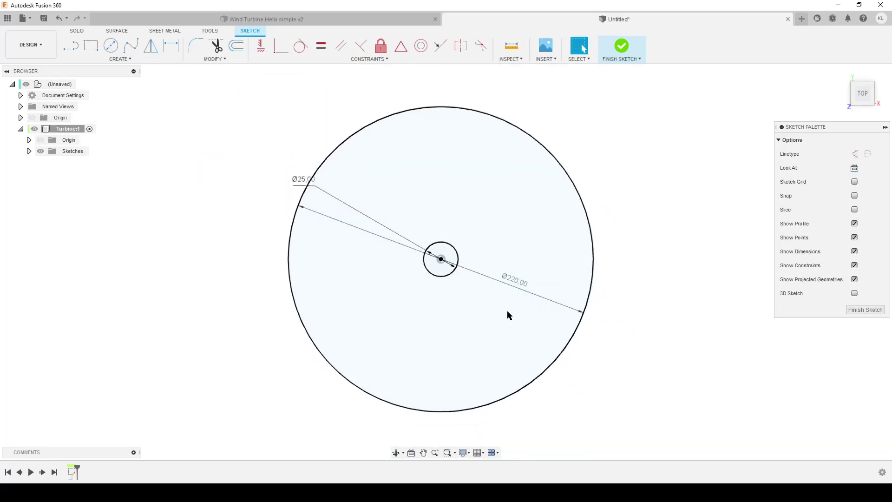
left_click_drag(302, 180, 232, 180)
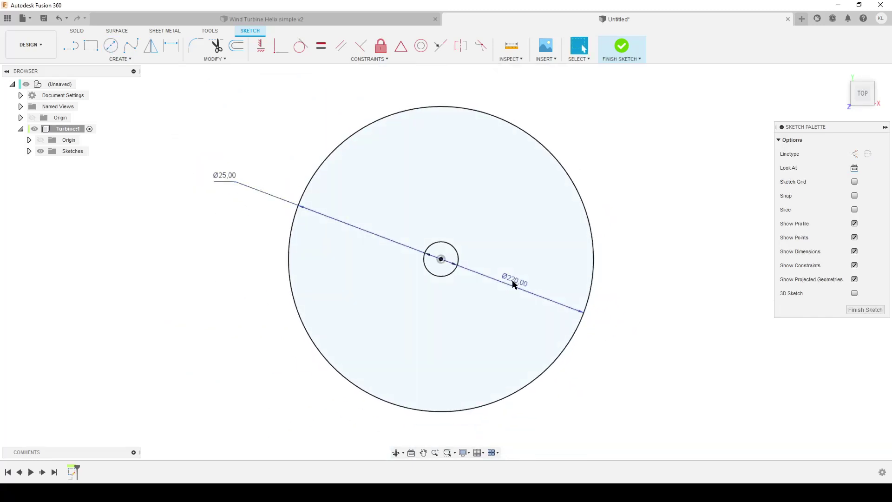
left_click_drag(513, 283, 223, 267)
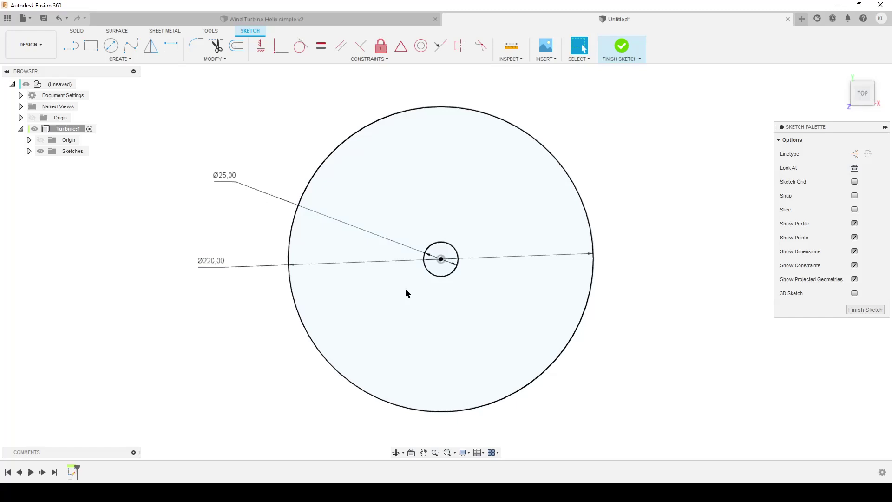
Draw a radial line between the two circles, constrained to pass through their centre
key("l")
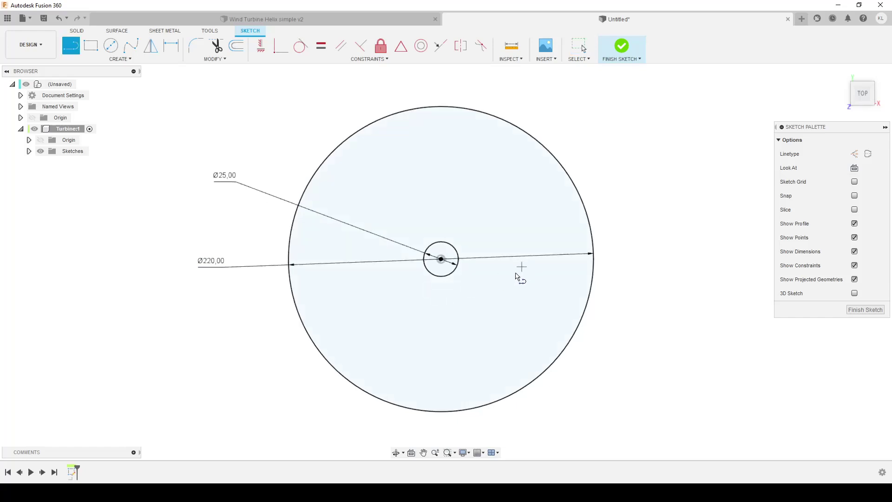
left_click(458, 252)
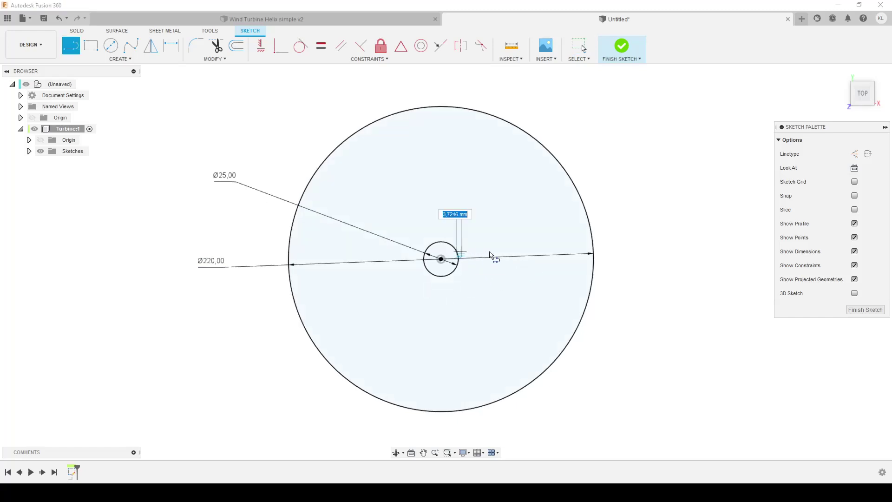
left_click(594, 252)
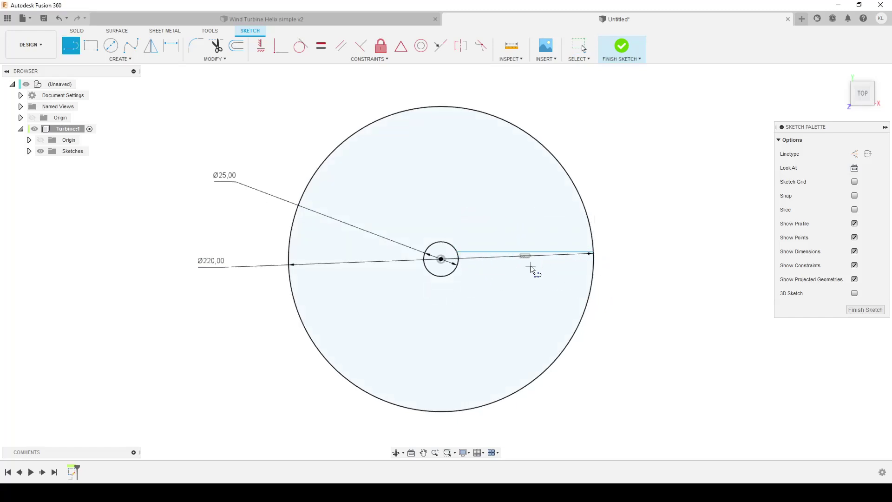
left_click(281, 46)
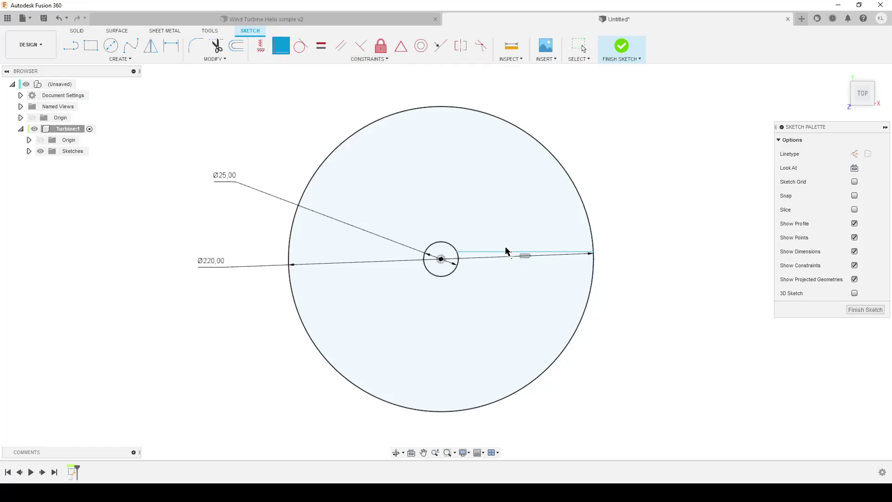
left_click(506, 251)
left_click(441, 259)
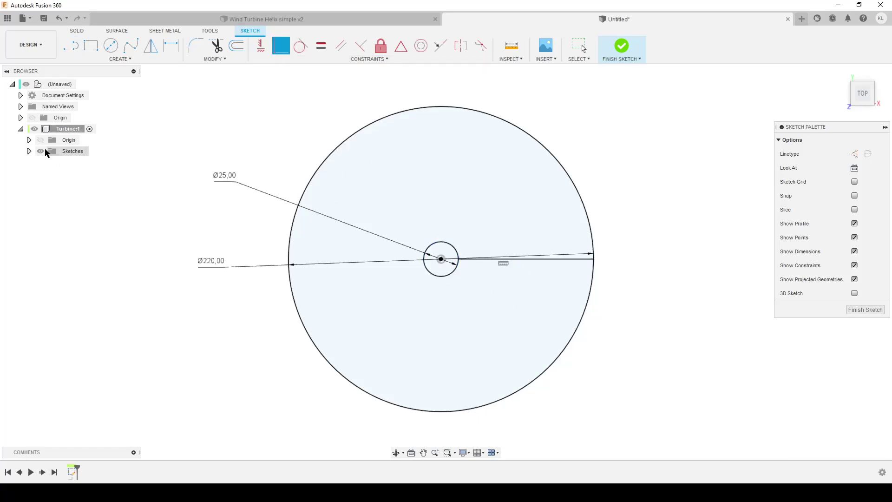
Move the Ø220 dimension above Ø25 and finish Sketch1
left_click(28, 151)
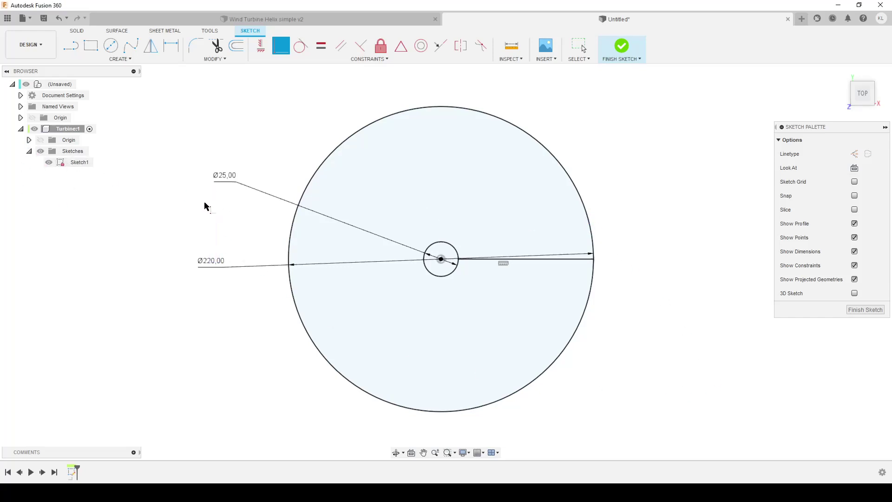
key("Escape")
left_click_drag(205, 261, 220, 149)
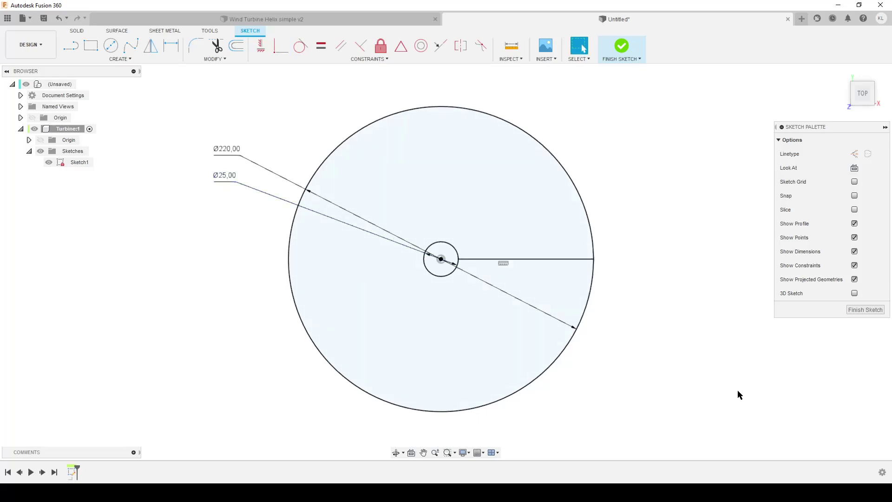
left_click(864, 310)
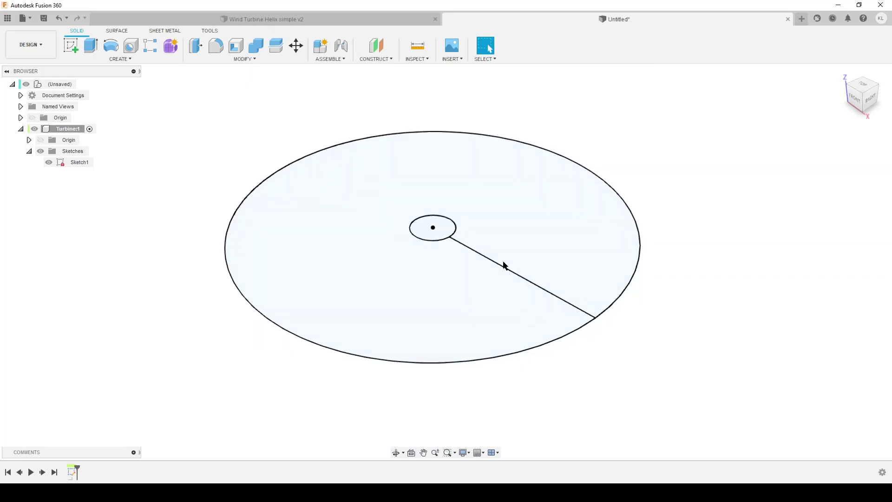
Start a sketch on the front XZ plane and project the radial line into it
left_click(71, 45)
mouse_move(398, 343)
middle_mouse_down("shift")
mouse_move(434, 330)
mouse_move(454, 201)
middle_mouse_up("shift")
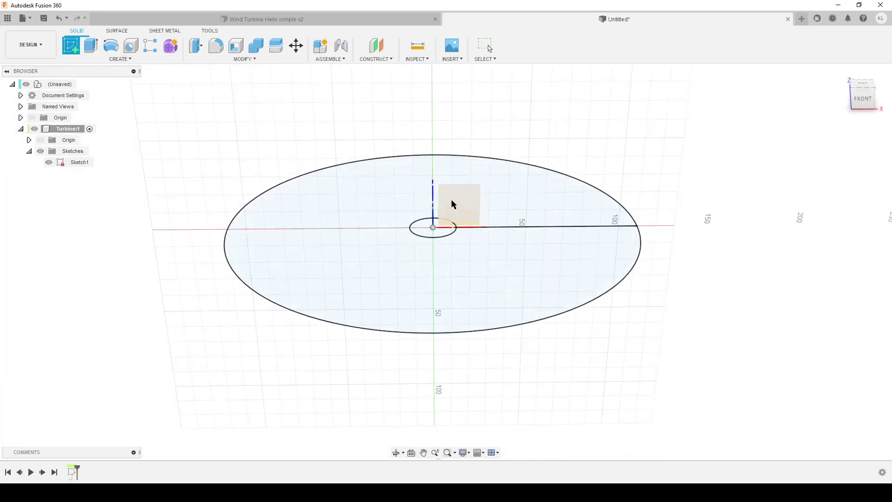
left_click(454, 200)
middle_click_drag(501, 267, 504, 293, "shift")
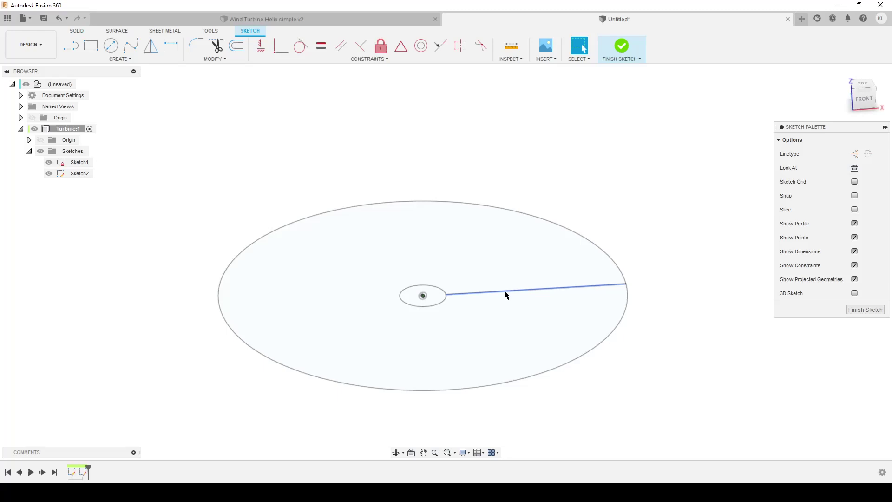
key("p")
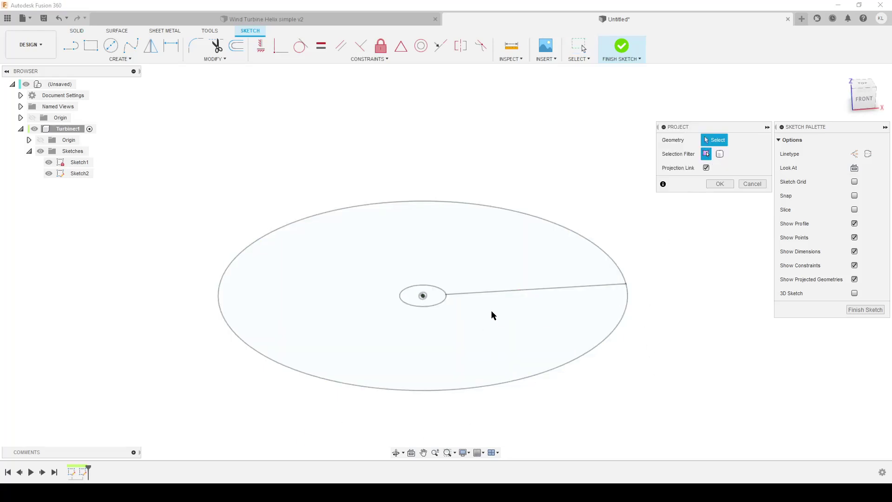
left_click(484, 292)
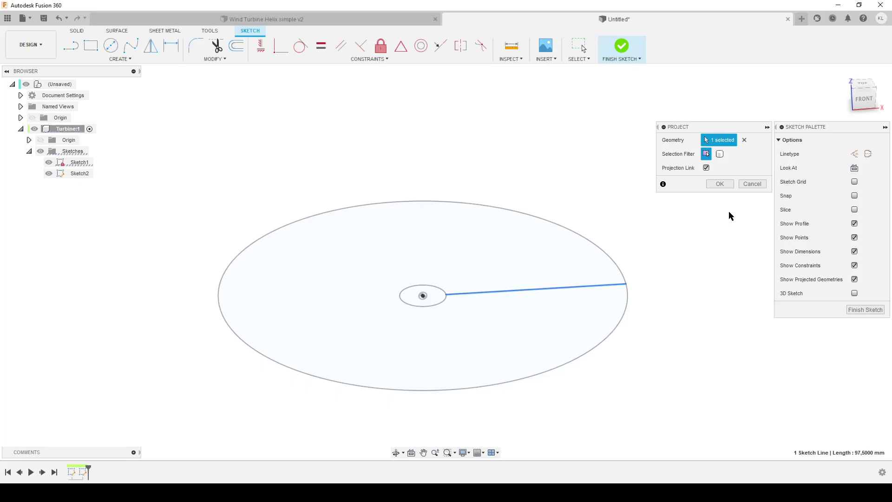
left_click(719, 183)
Draw a 200 mm vertical line rising from the disc centre
scroll(427, 324, "down", 2)
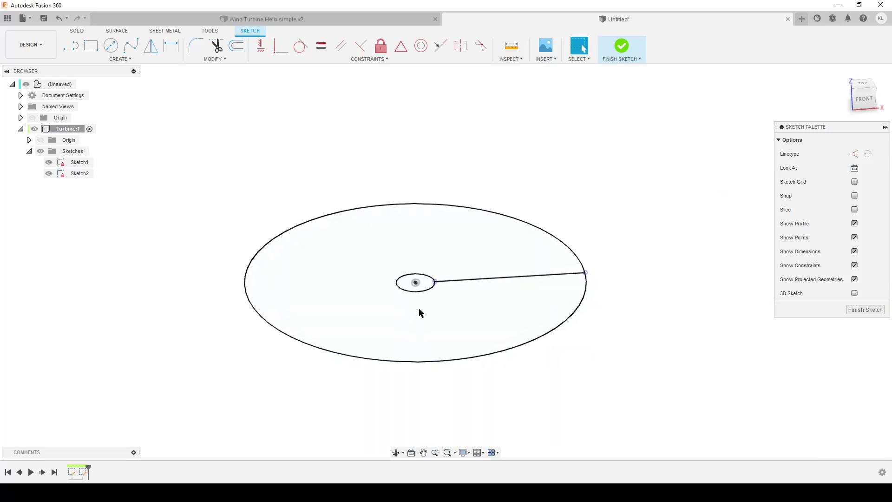
mouse_move(419, 308)
middle_mouse_down("shift")
mouse_move(441, 316)
mouse_move(436, 300)
middle_mouse_up("shift")
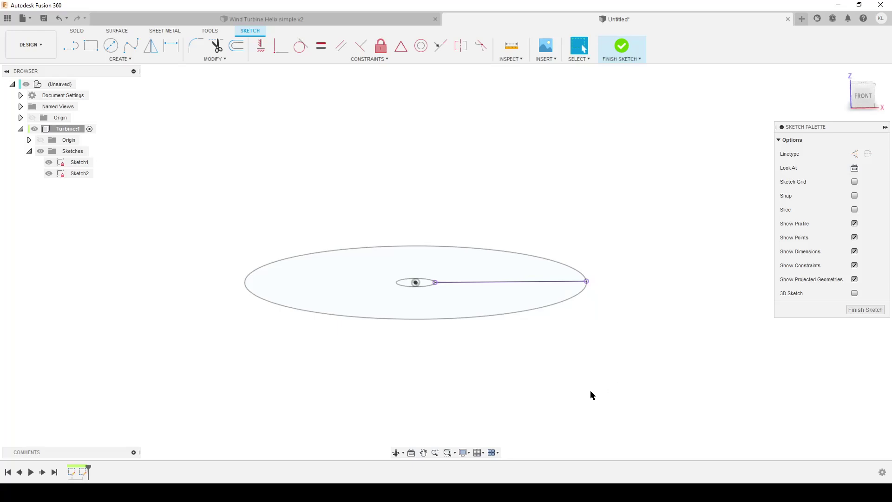
key("l")
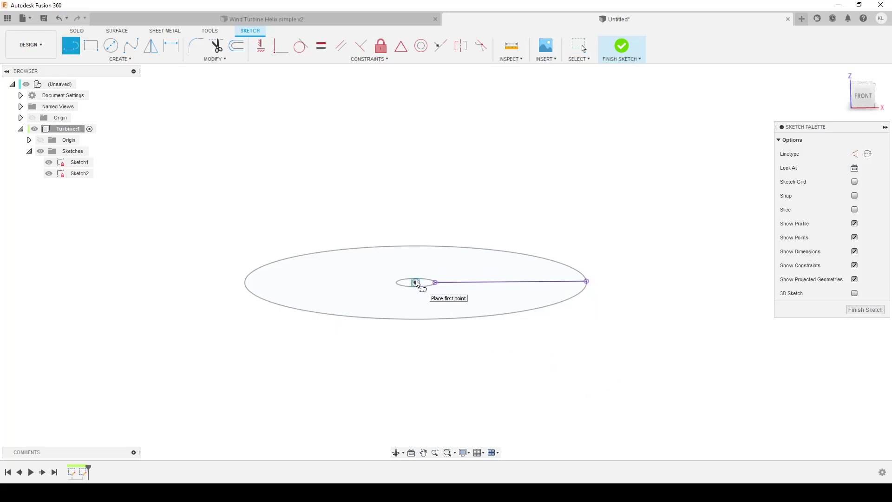
left_click(416, 283)
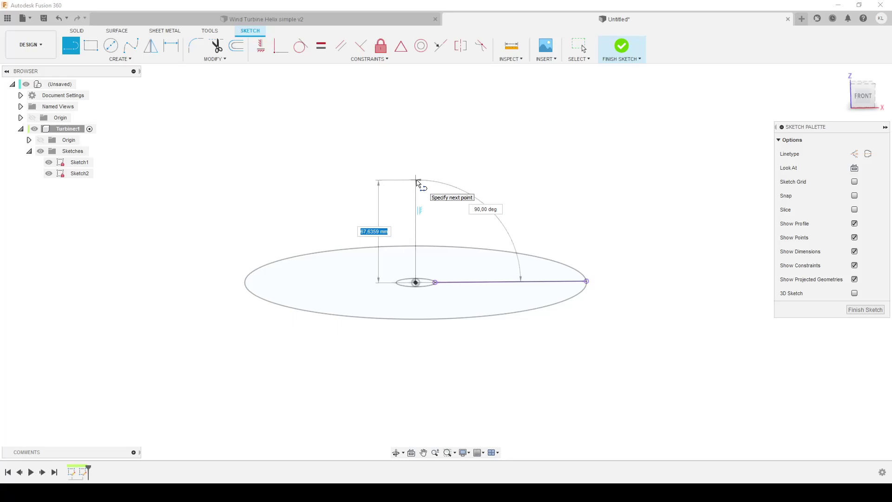
type("height = 200")
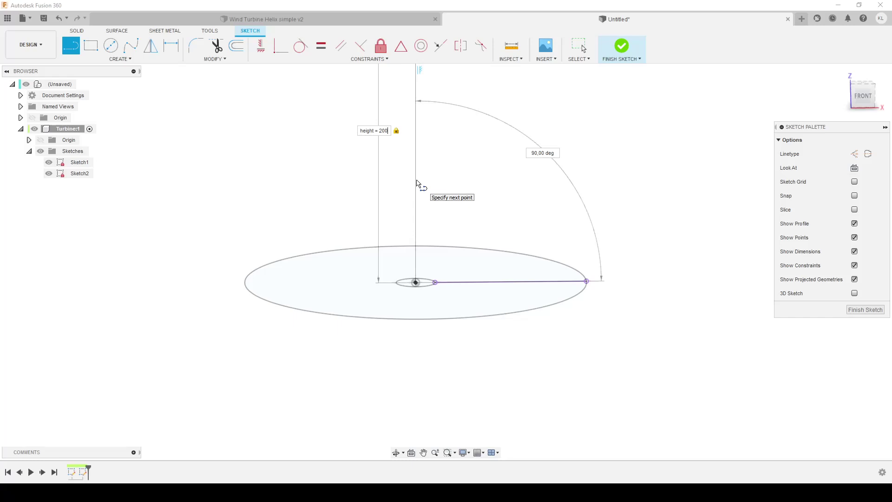
key("Return")
key("Escape")
scroll(434, 221, "down", 2)
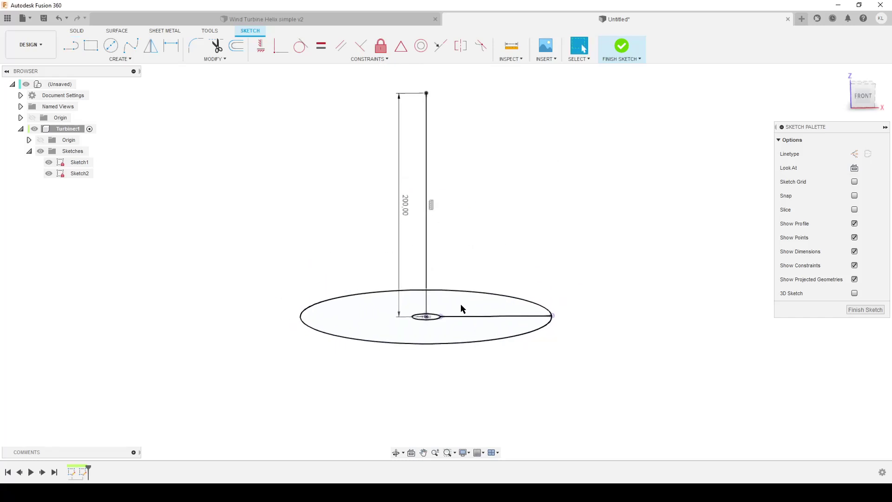
scroll(461, 304, "down", 1)
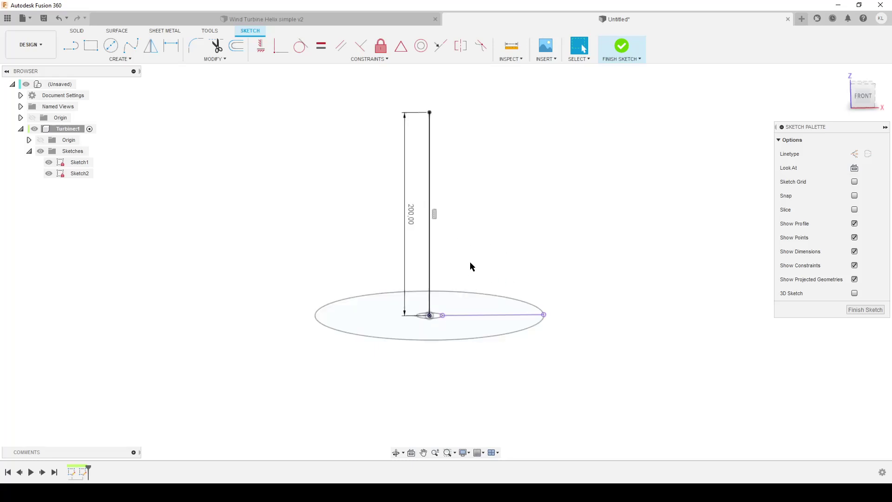
Draw a triangle with a vertical edge on the projected line, closing at the outer circle
key("l")
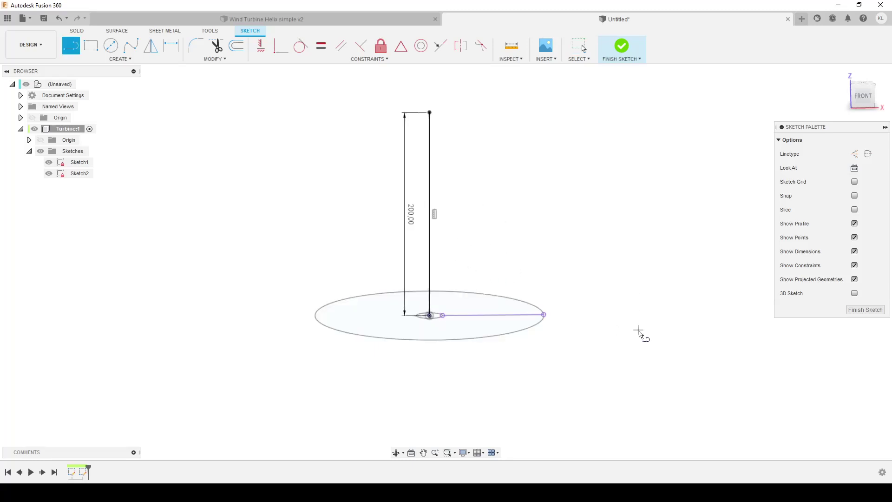
left_click(442, 314)
left_click(442, 168)
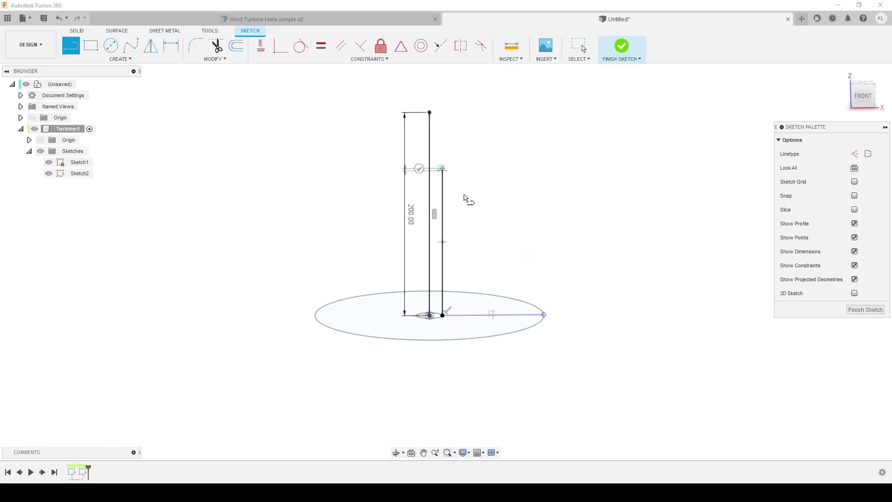
left_click(544, 315)
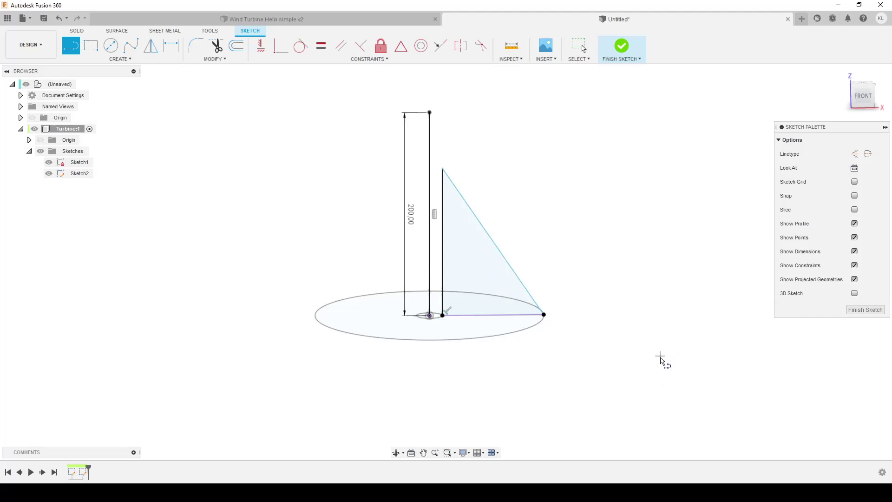
key("Escape")
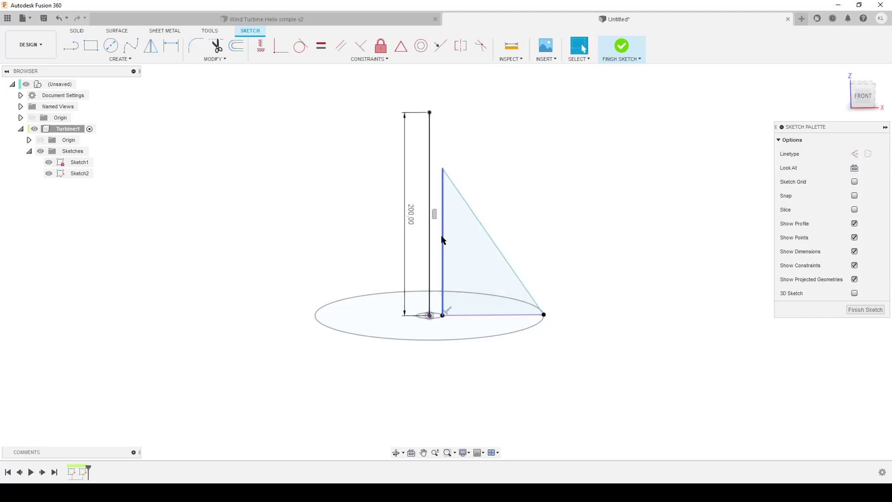
Make the triangle's vertical edge equal to the 200 mm line and finish the sketch
left_click(321, 46)
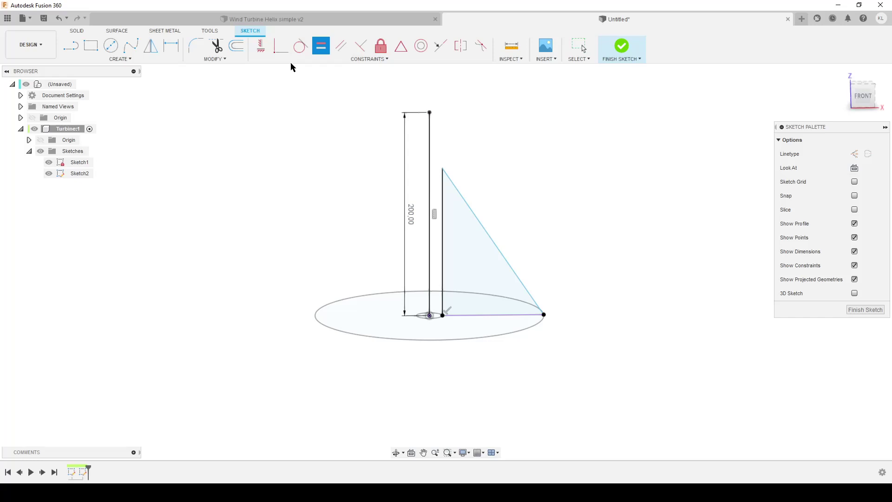
left_click(428, 178)
left_click(442, 193)
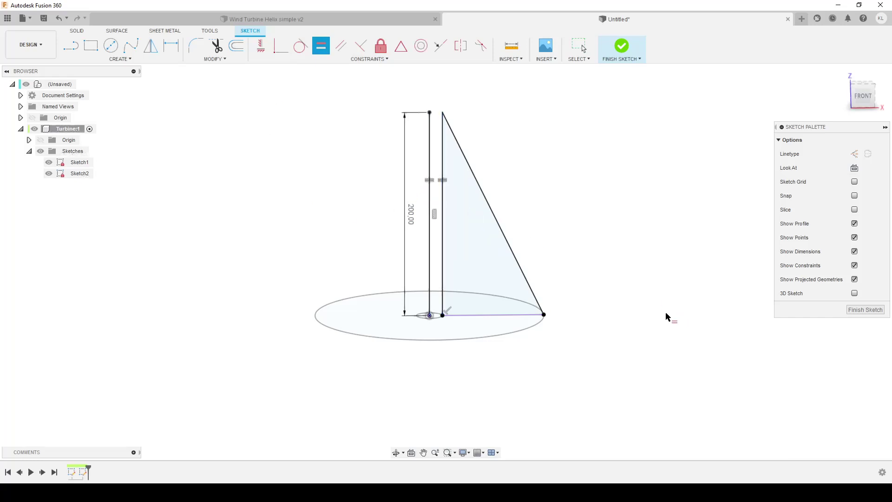
left_click(860, 311)
mouse_move(644, 369)
middle_mouse_down("shift")
mouse_move(622, 391)
mouse_move(643, 383)
middle_mouse_up("shift")
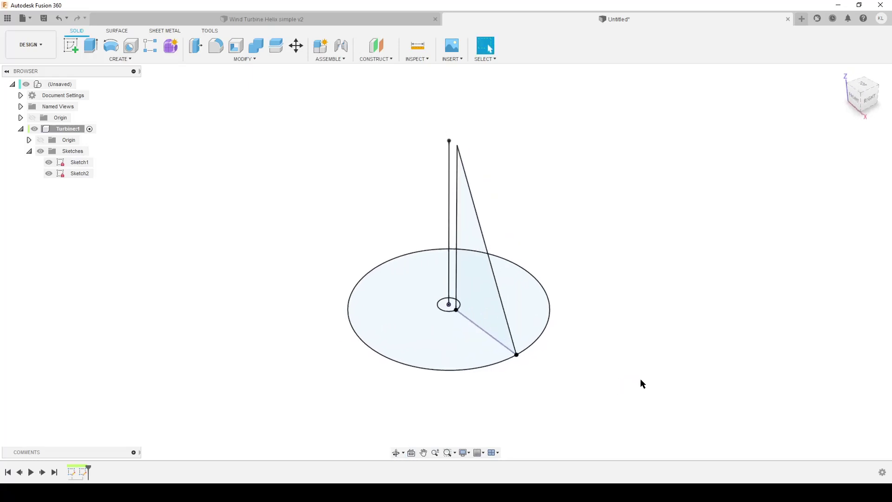
Start a sweep with the radial line as profile and the vertical line as path
key("s")
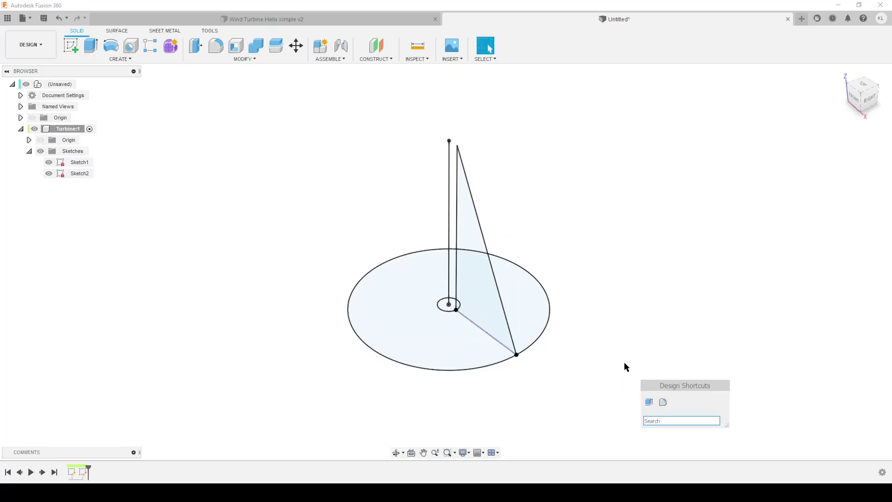
type("swe")
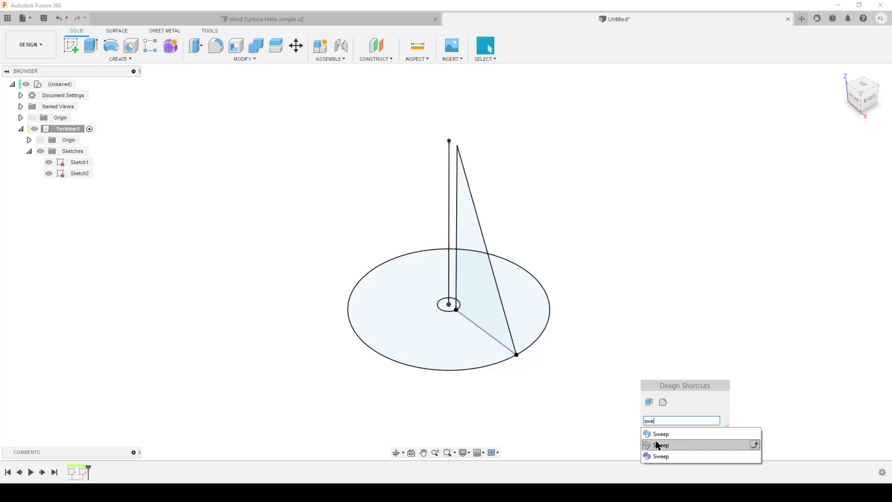
left_click(660, 445)
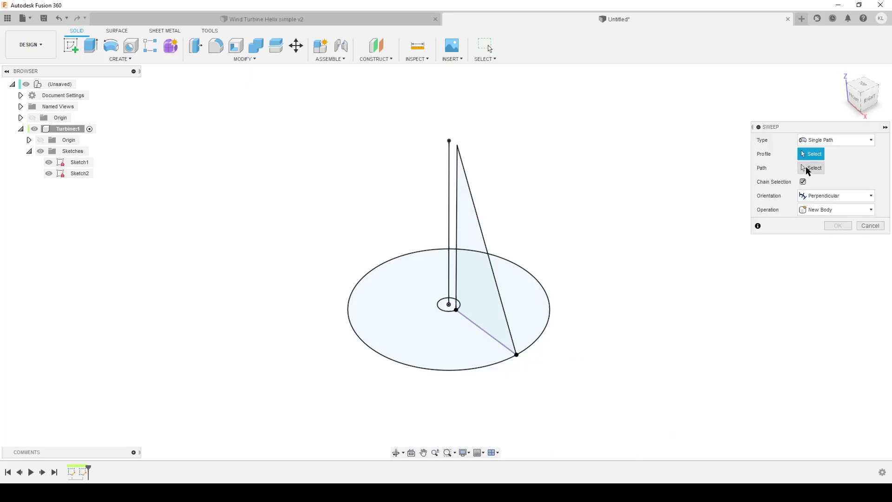
left_click(480, 332)
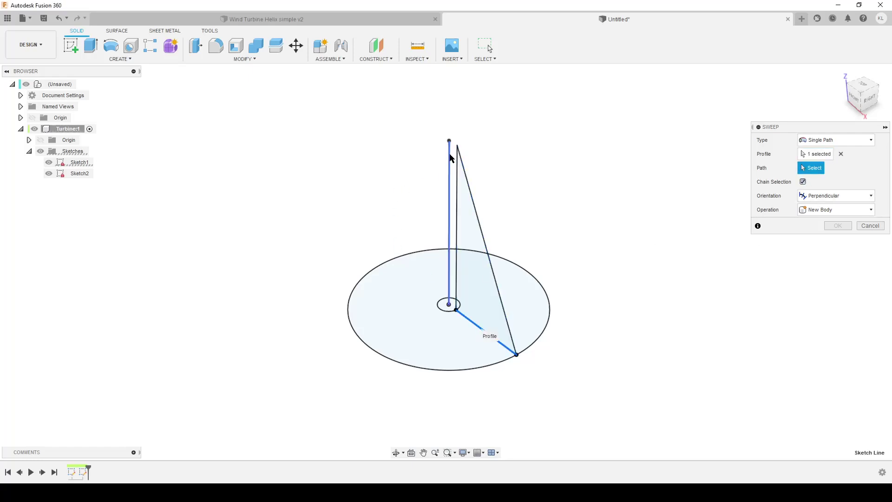
left_click(450, 156)
mouse_move(571, 342)
middle_mouse_down("shift")
mouse_move(518, 325)
mouse_move(571, 339)
middle_mouse_up("shift")
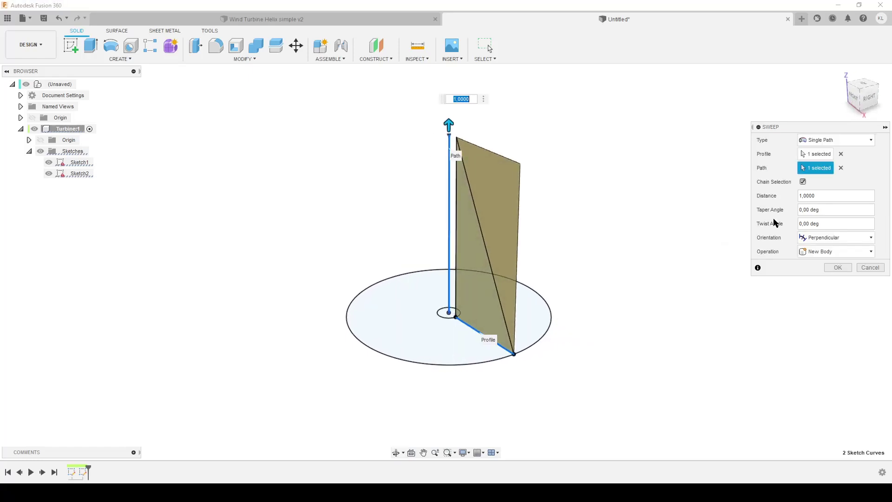
Try sweep twist angles of 360 and -360 while inspecting the twisted preview
left_click(836, 225)
type("360")
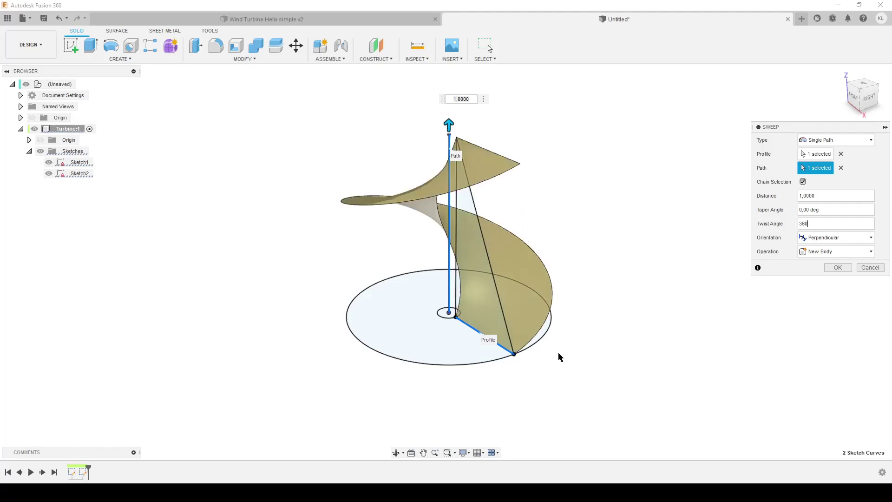
middle_click_drag(558, 356, 538, 358, "shift")
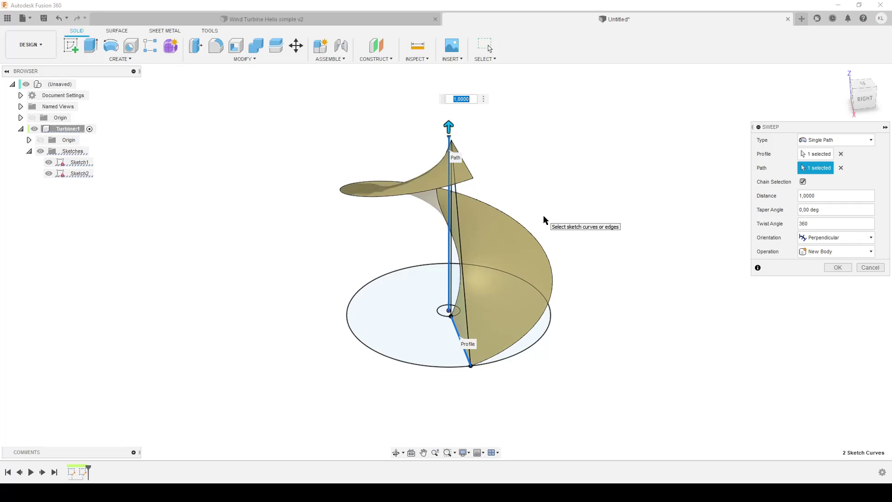
mouse_move(646, 379)
middle_mouse_down("shift")
mouse_move(617, 378)
mouse_move(641, 371)
middle_mouse_up("shift")
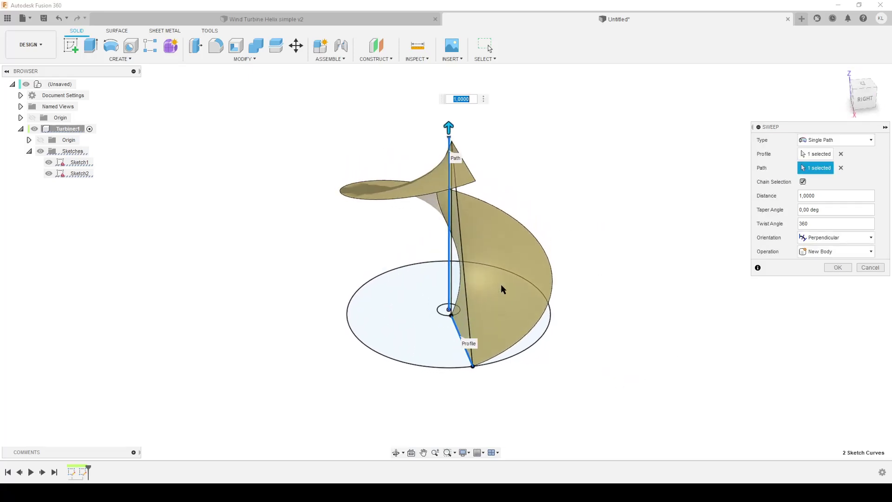
mouse_move(570, 331)
middle_mouse_down("shift")
mouse_move(561, 333)
mouse_move(583, 332)
middle_mouse_up("shift")
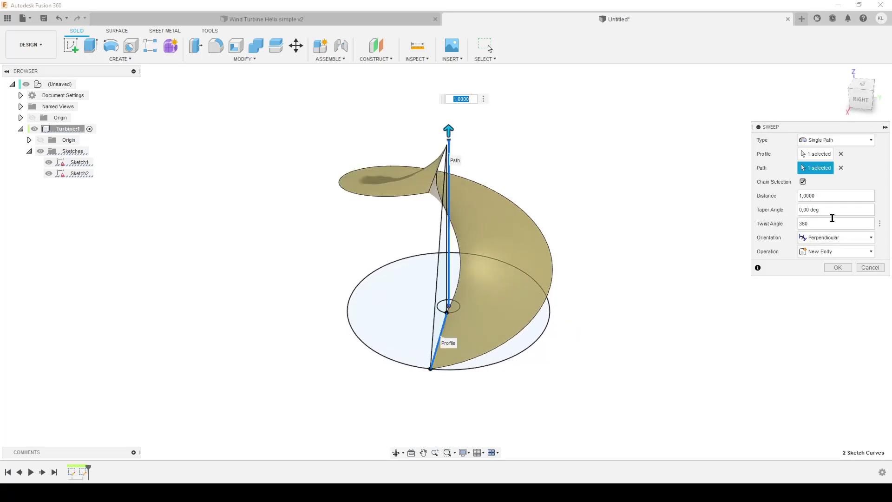
left_click(816, 224)
key("Home")
type("-")
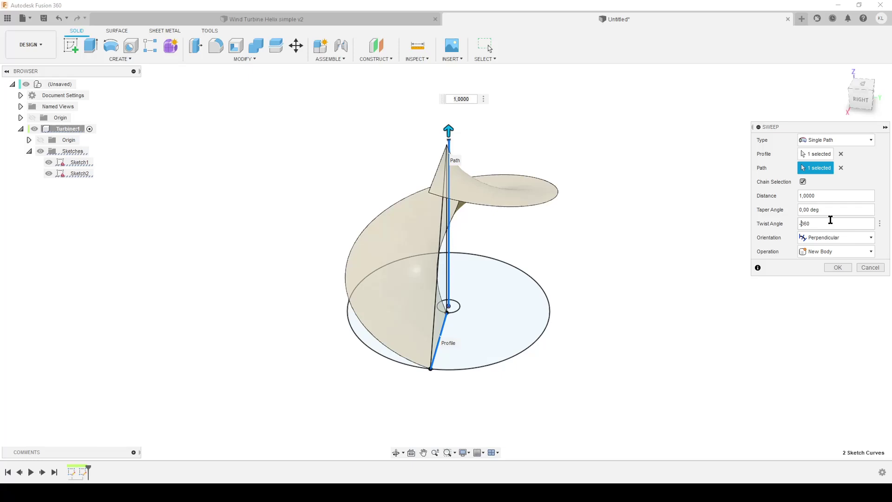
middle_click_drag(603, 320, 579, 325, "shift")
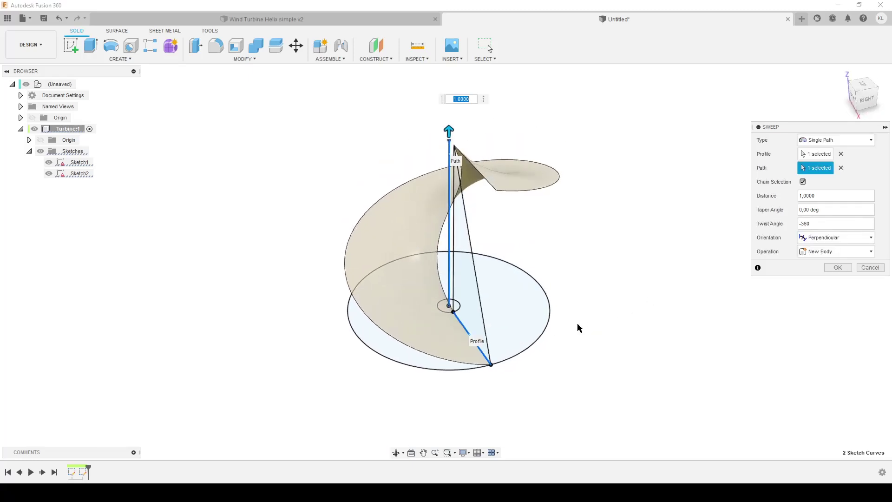
key("BackSpace")
left_click_drag(819, 224, 790, 228)
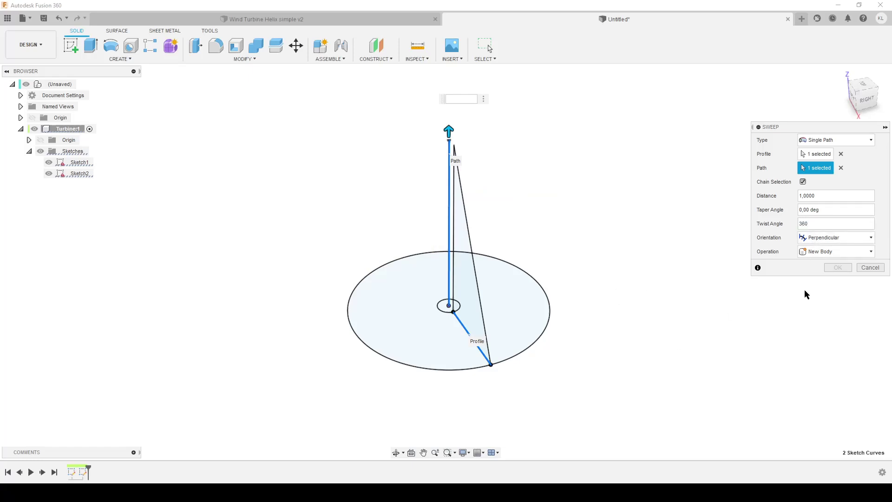
Cancel and restart the sweep, picking the radial line profile and vertical path again
left_click(870, 267)
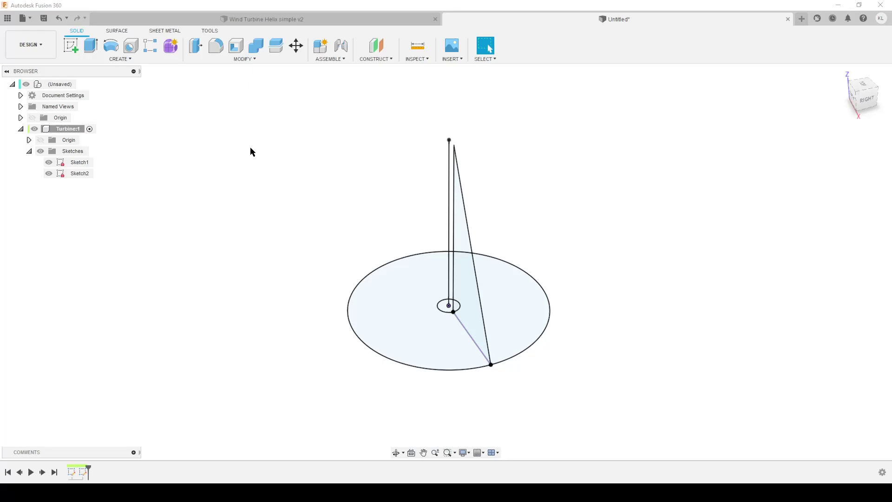
type("sswe")
left_click(295, 209)
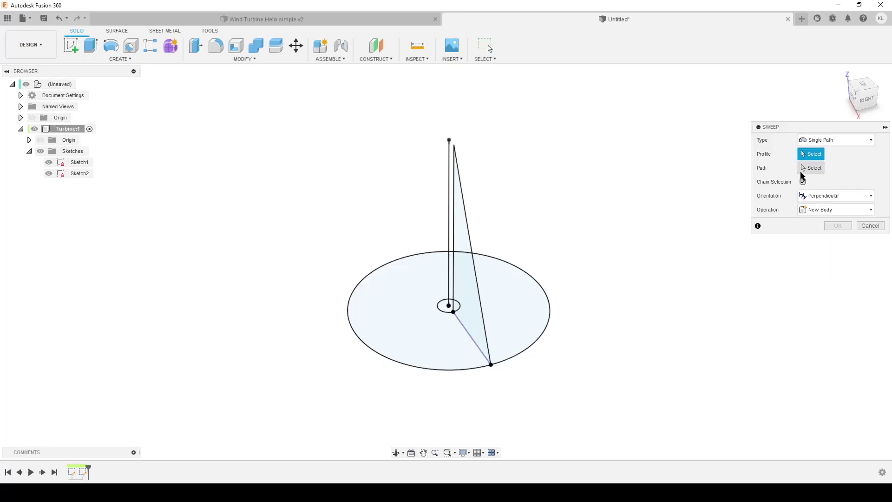
left_click(470, 334)
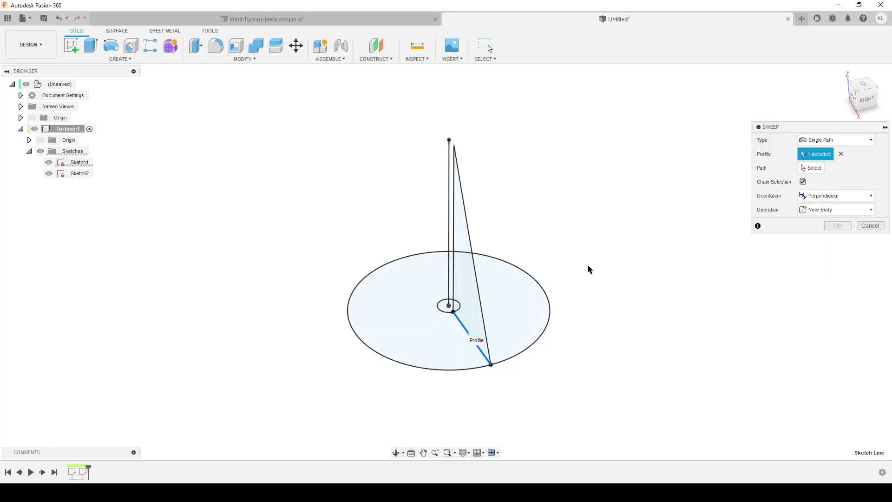
left_click(811, 168)
left_click(449, 162)
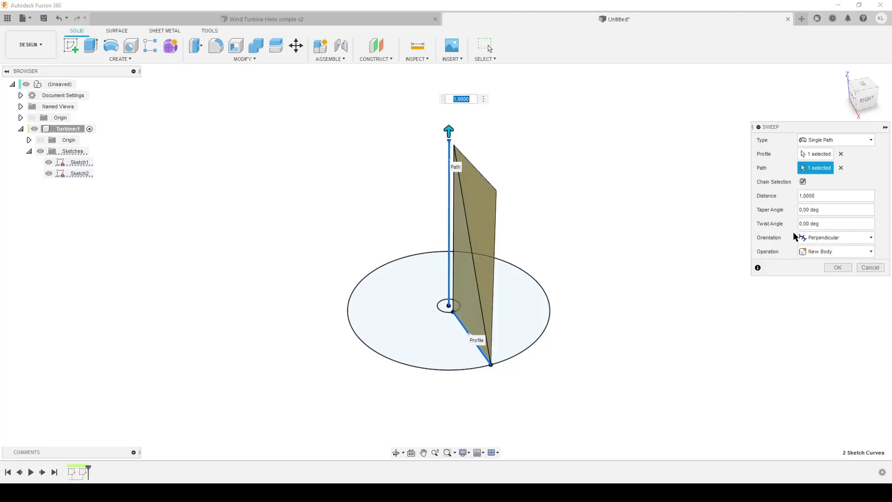
Set the twist angle to 360 and commit the helical sweep surface
left_click(821, 224)
type("360")
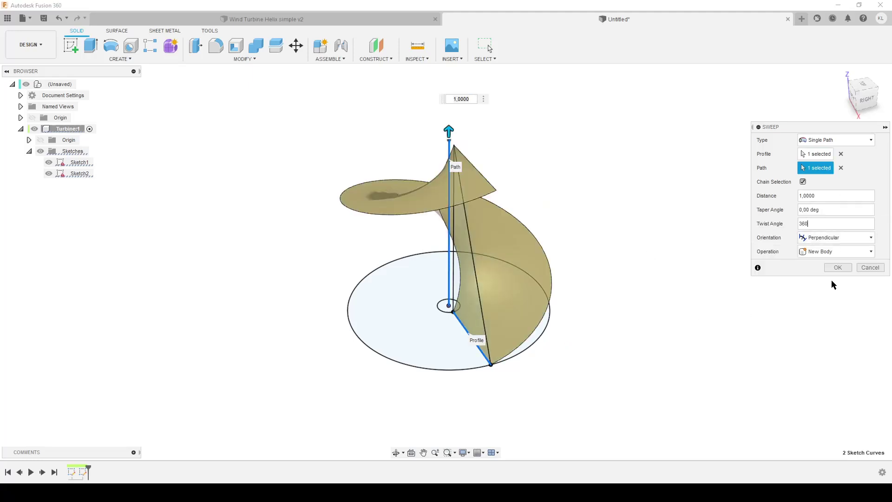
left_click(841, 267)
middle_click_drag(390, 358, 449, 340, "shift")
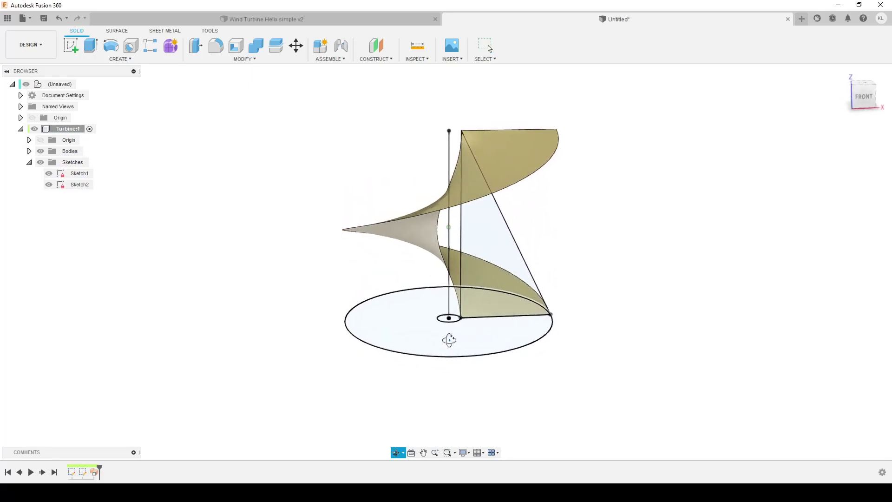
key("Escape")
middle_click_drag(748, 261, 675, 360, "shift")
type("s")
type("rev")
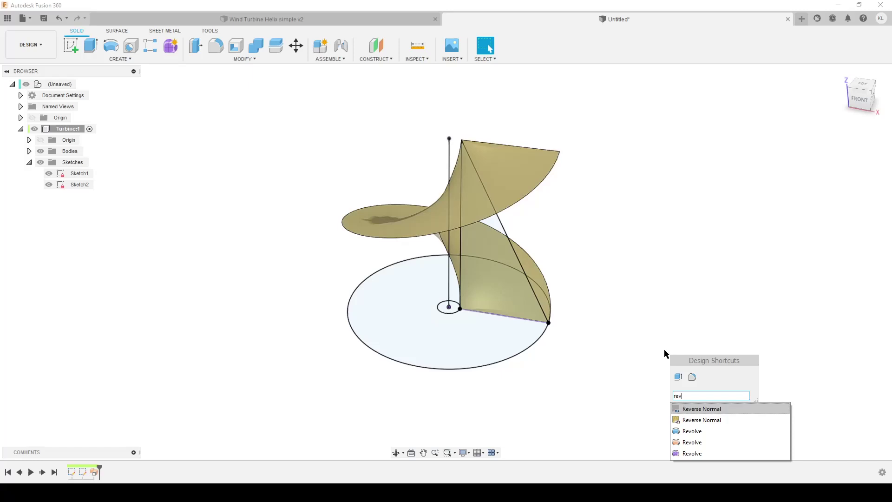
Revolve the triangle 360° about the vertical line with Intersect to trim the helix to a cone
left_click(691, 430)
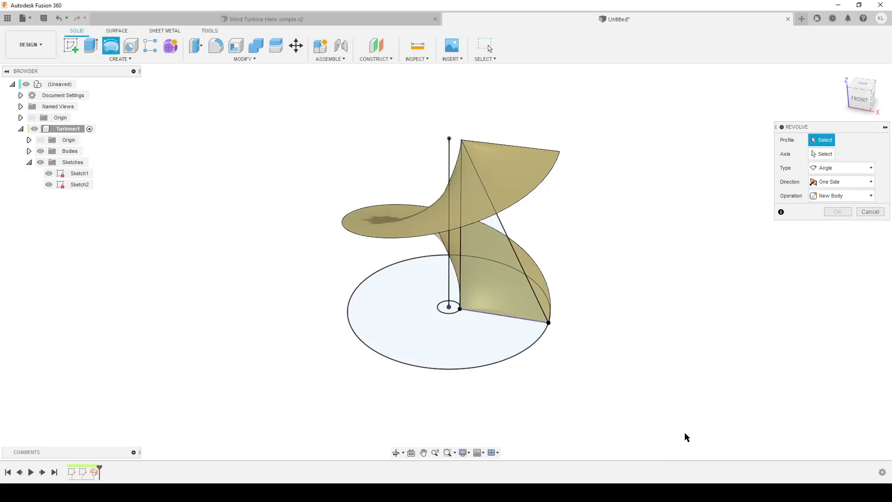
left_click(486, 235)
left_click(821, 154)
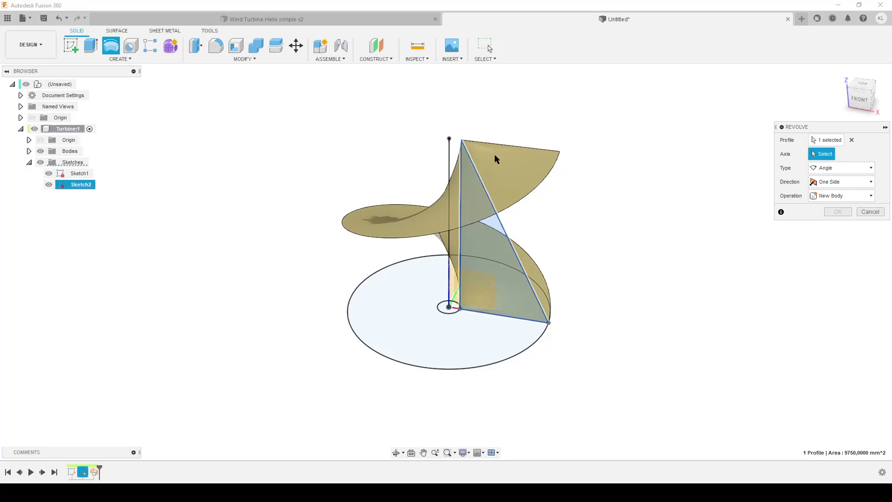
left_click(449, 148)
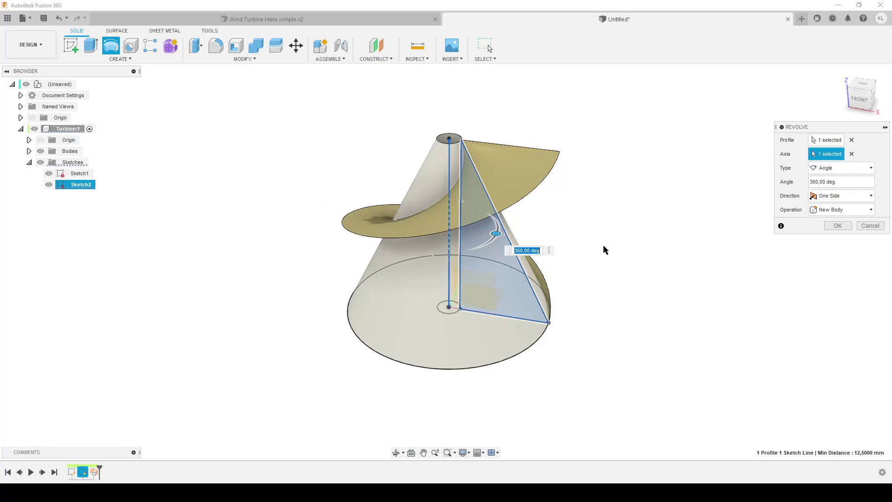
left_click(870, 211)
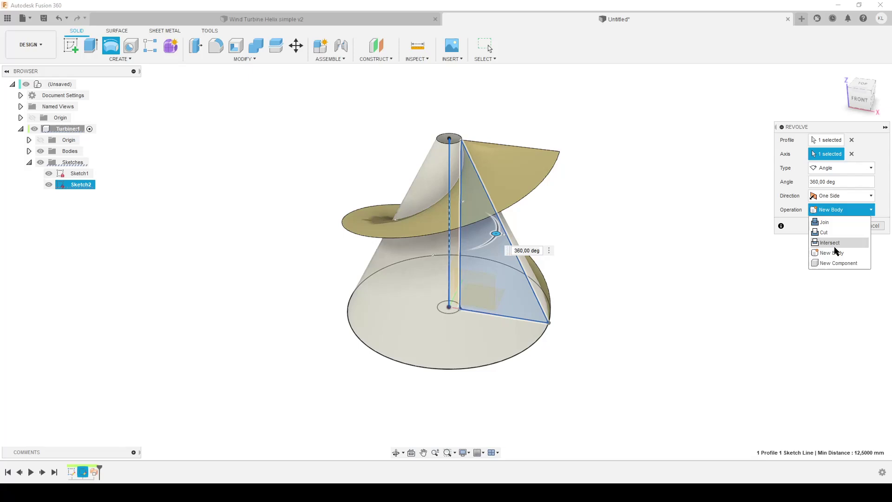
left_click(829, 243)
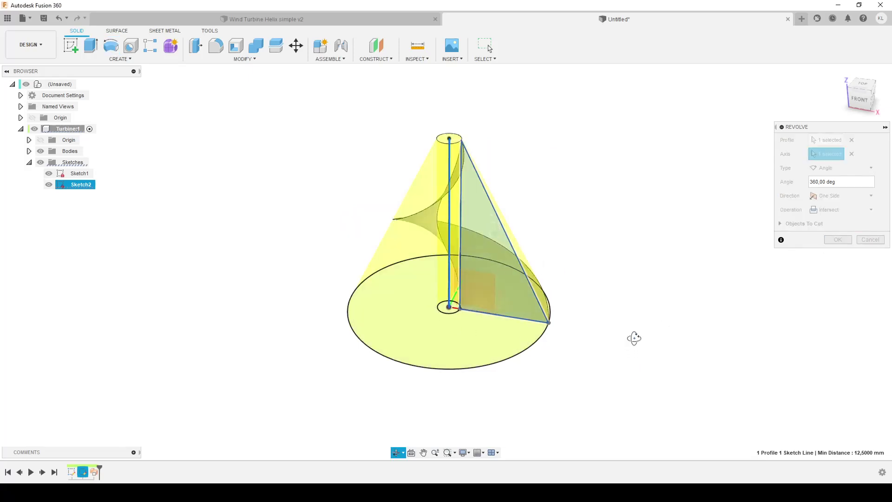
middle_click_drag(633, 338, 653, 330, "shift")
left_click(851, 242)
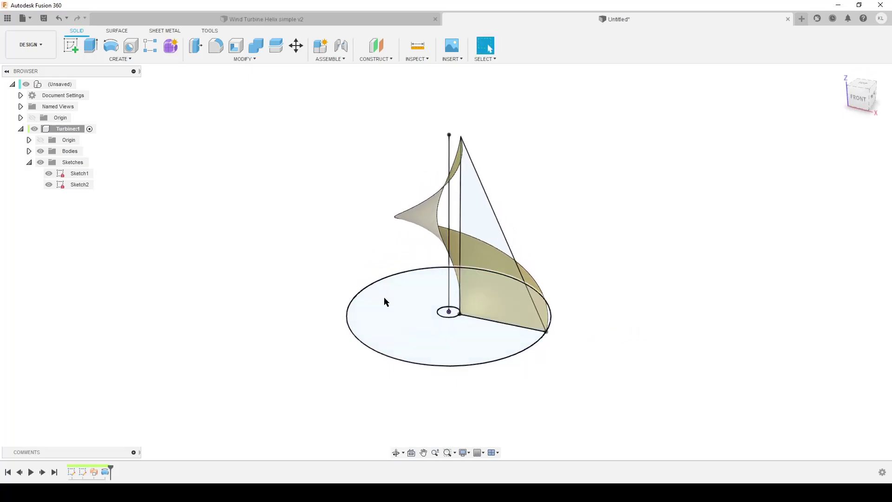
Surface-extrude the 25 mm centre circle to the vertical line's top point, forming the post
middle_click_drag(669, 381, 654, 344)
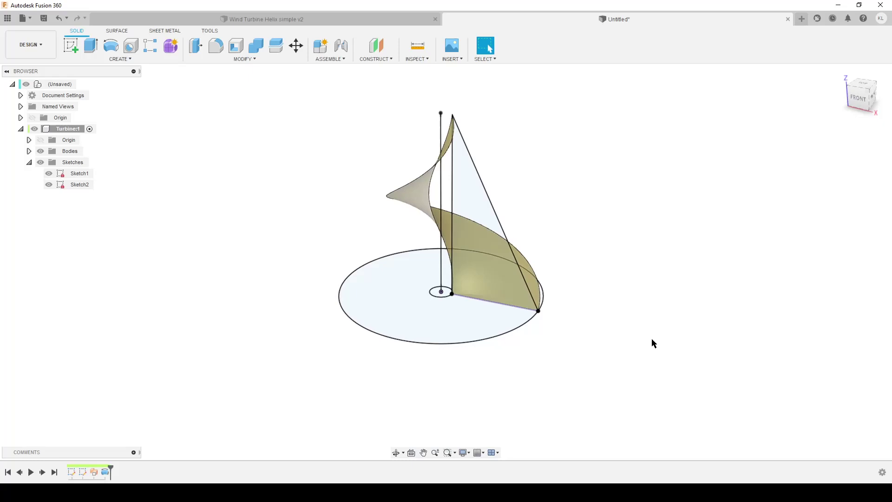
left_click(114, 31)
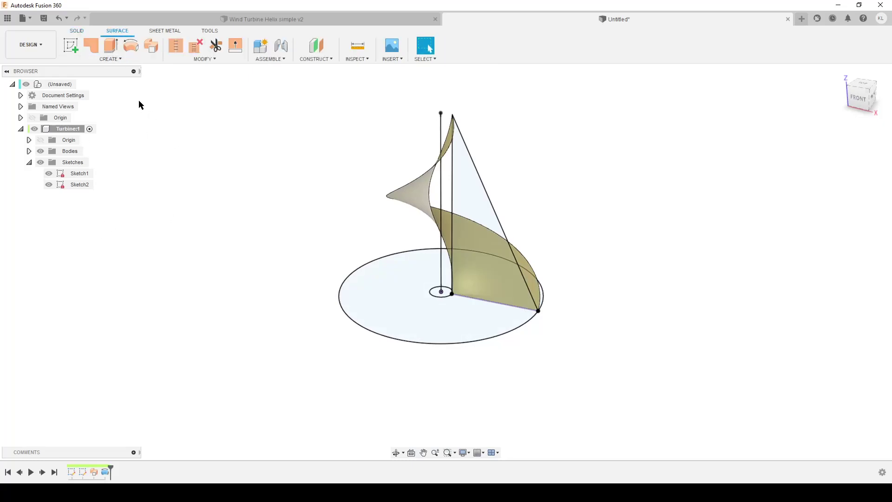
left_click(106, 49)
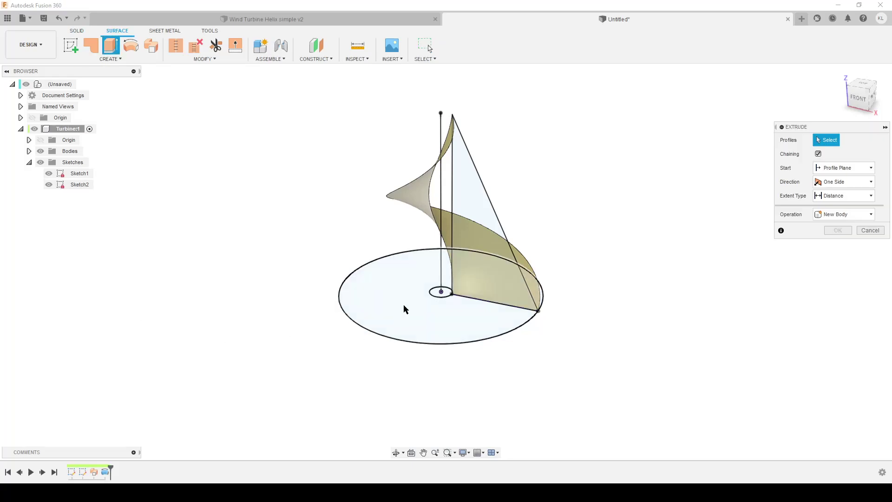
left_click(442, 295)
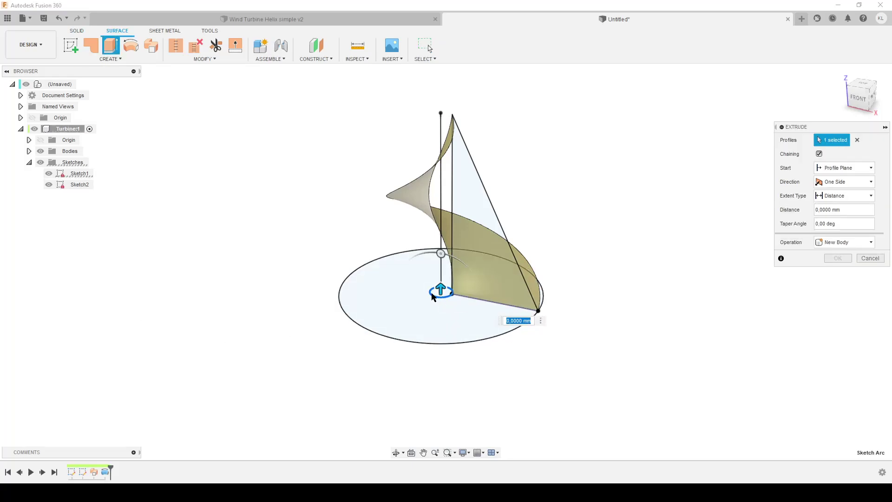
left_click(857, 195)
left_click(833, 223)
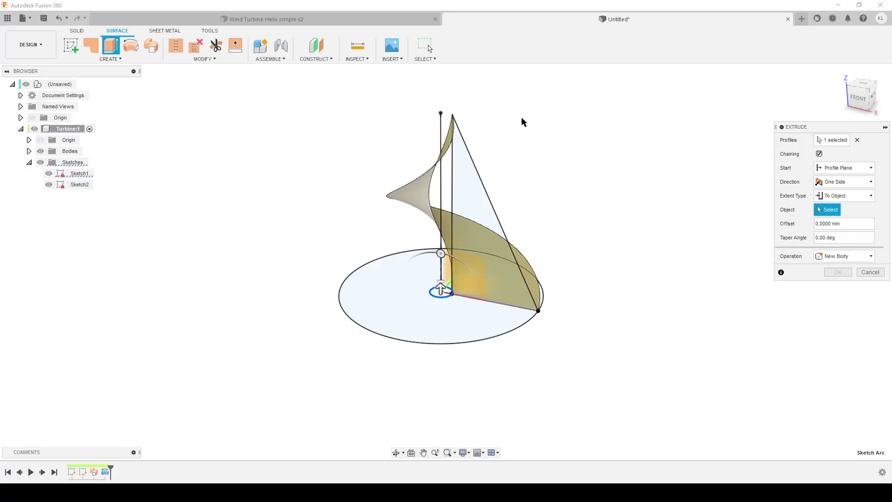
left_click(441, 113)
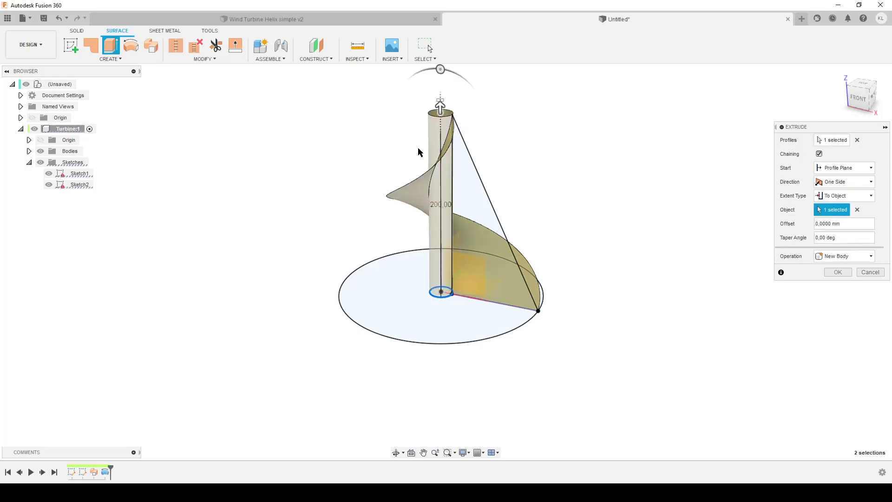
left_click(837, 273)
middle_click_drag(652, 362, 516, 267, "shift")
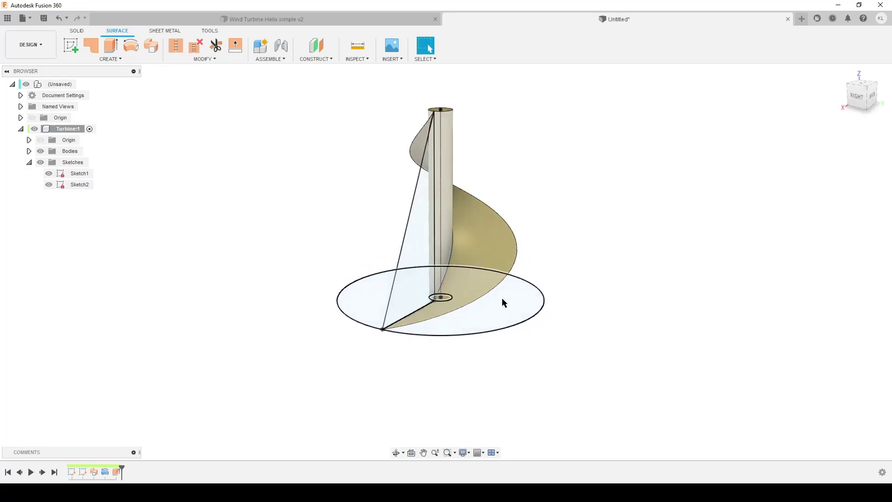
Start a Direction-type ruled surface on the helix's outer edge, directed along the post edge
left_click(110, 59)
left_click(89, 151)
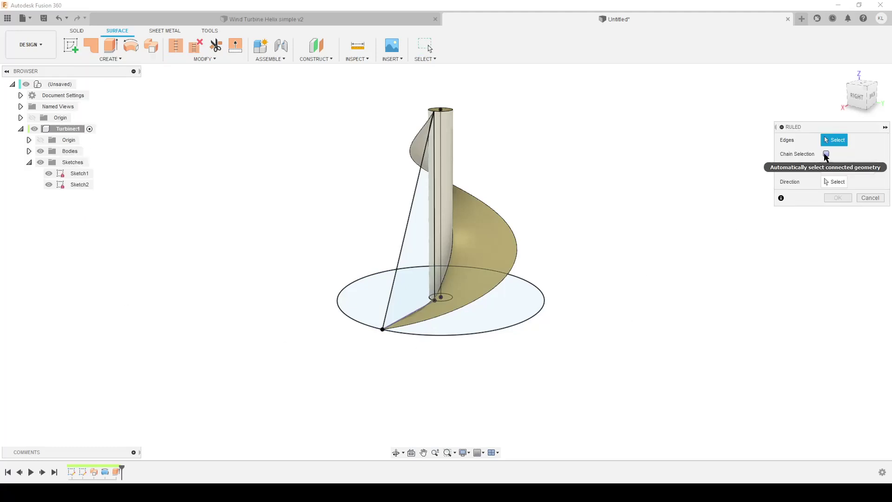
left_click(826, 154)
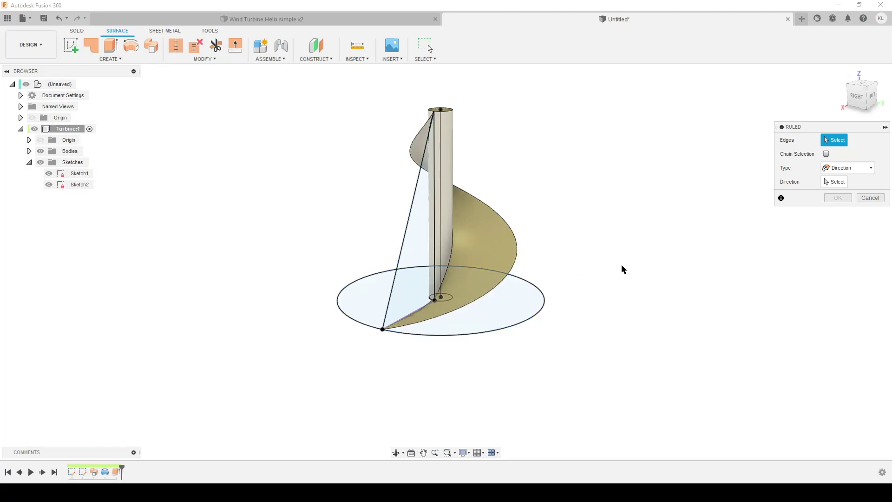
left_click(522, 261)
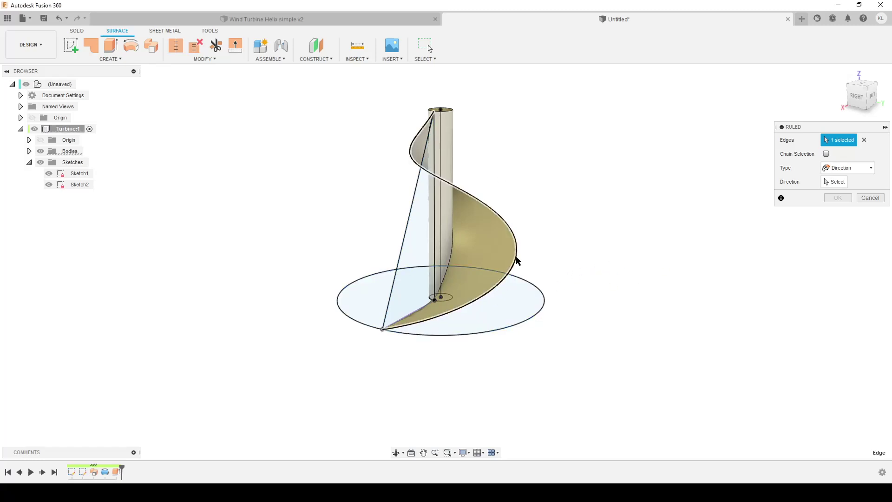
left_click(871, 168)
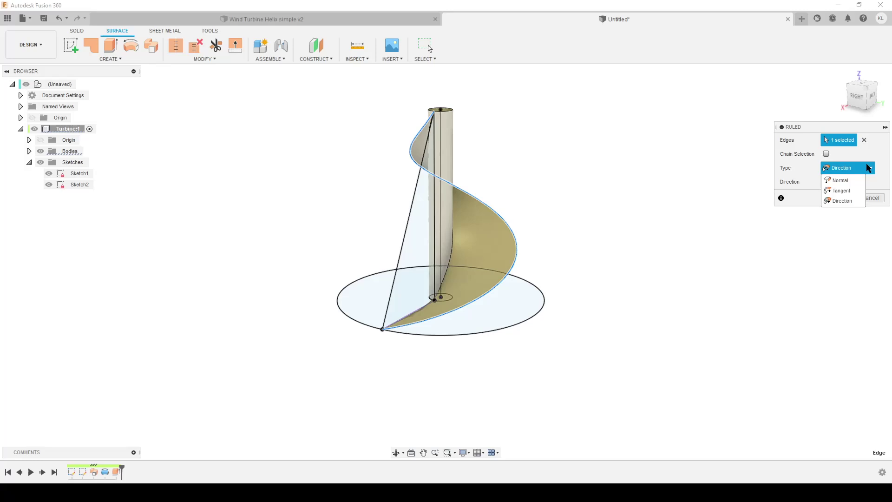
left_click(843, 202)
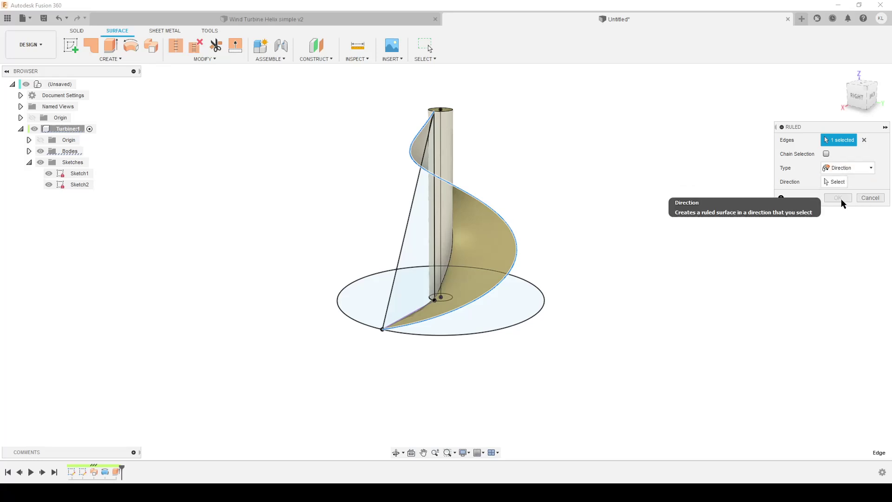
left_click(828, 182)
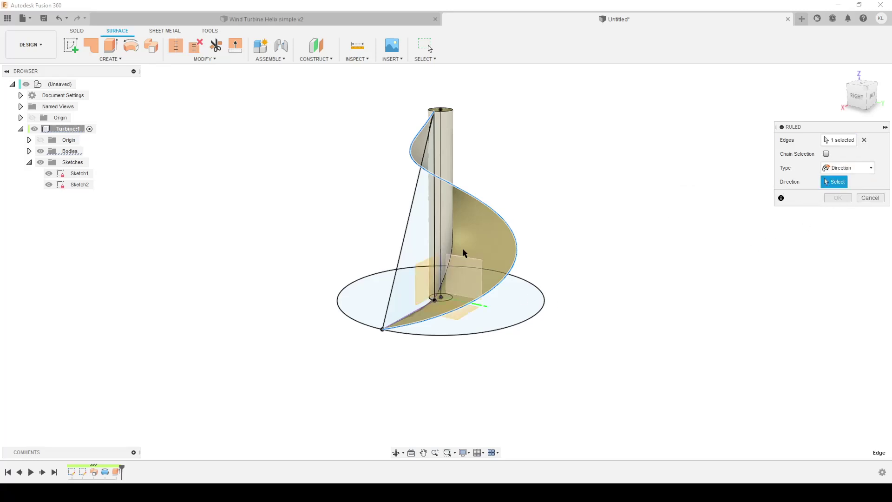
left_click(440, 133)
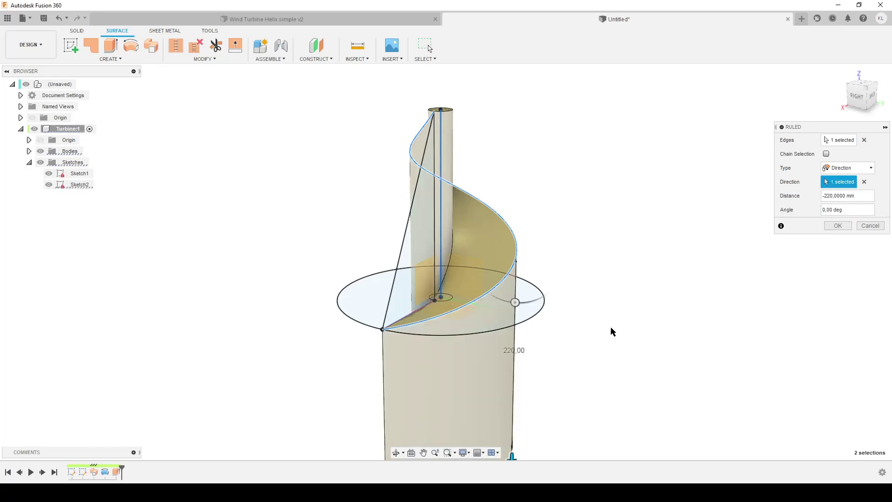
Drive the ruled surface's downward distance with the height parameter (-height, 200 mm) and confirm
middle_click_drag(614, 343, 578, 317, "shift")
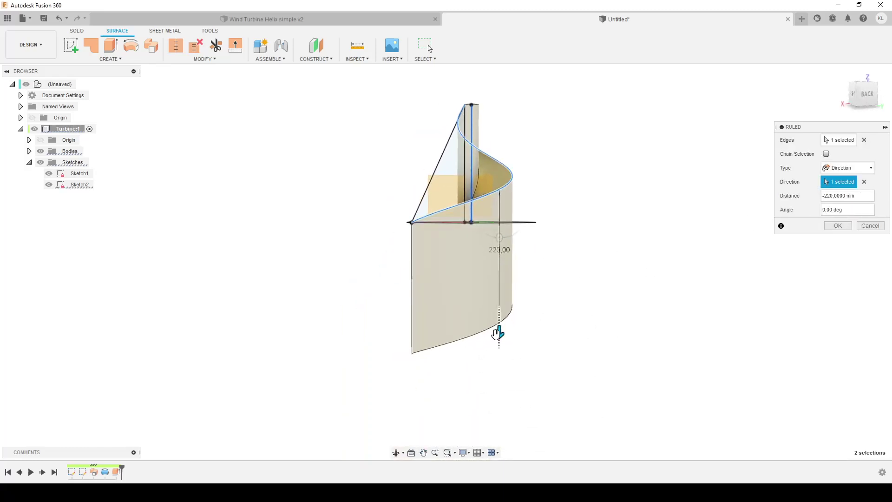
left_click_drag(498, 332, 500, 314)
middle_click_drag(613, 325, 663, 314, "shift")
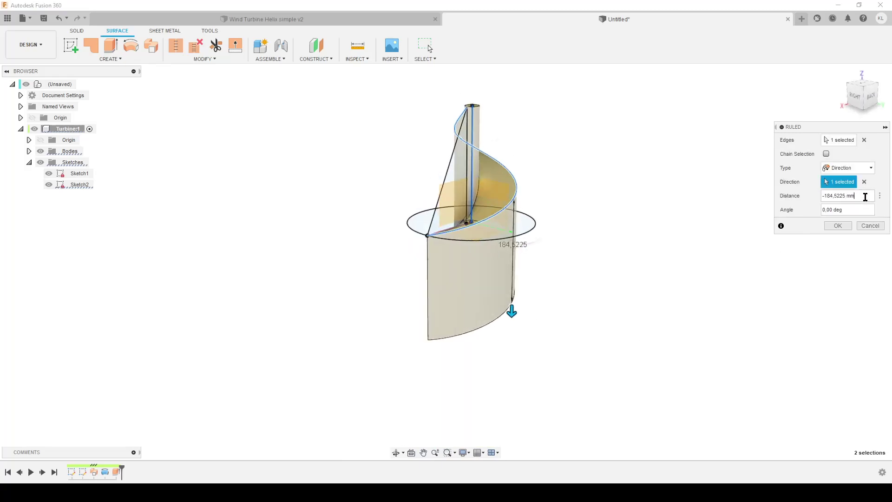
left_click_drag(859, 195, 784, 196)
type("height")
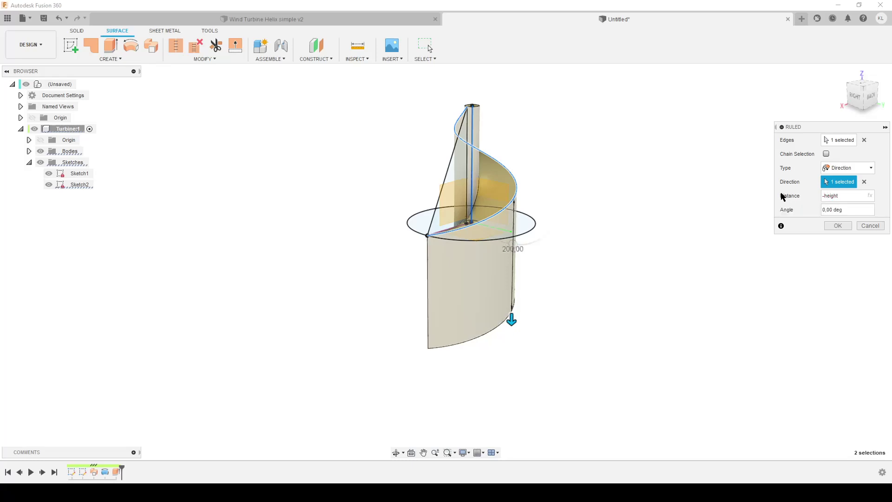
left_click(838, 226)
Show the three helix bodies and pick Body1–3 as Boundary Fill tools
middle_click_drag(831, 237, 492, 130, "shift")
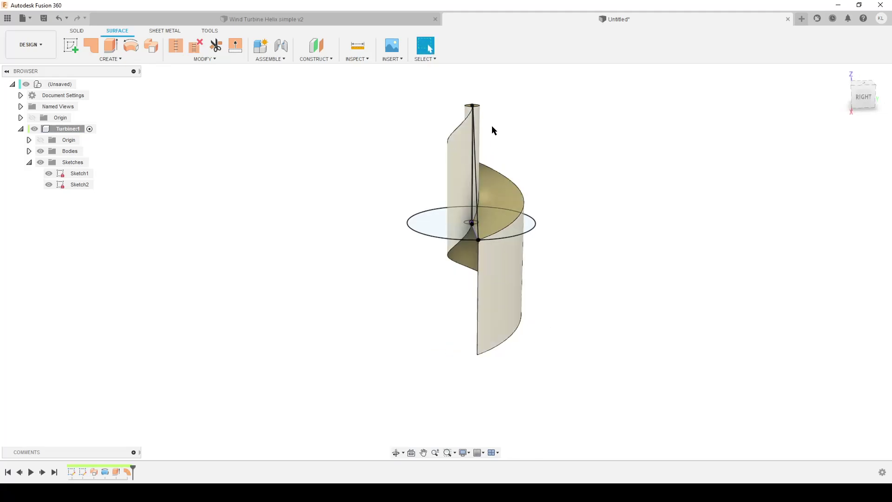
middle_click_drag(476, 299, 462, 225, "shift")
middle_click_drag(551, 259, 567, 323, "shift")
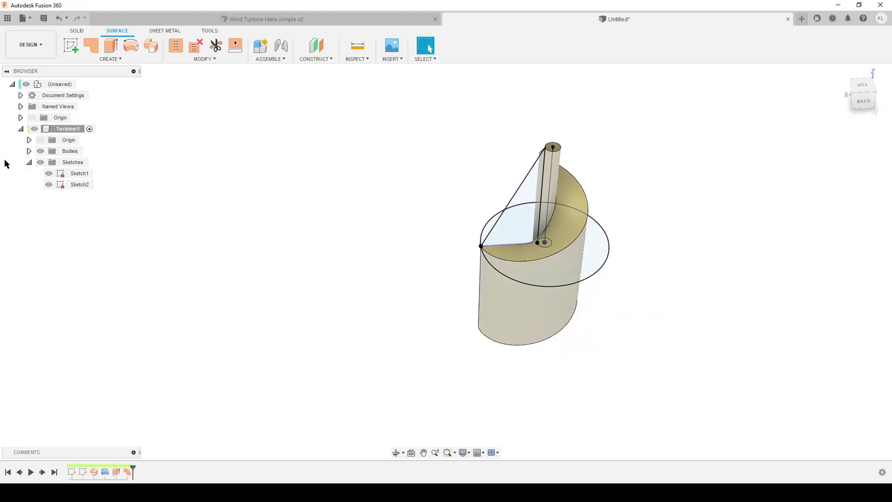
left_click(28, 151)
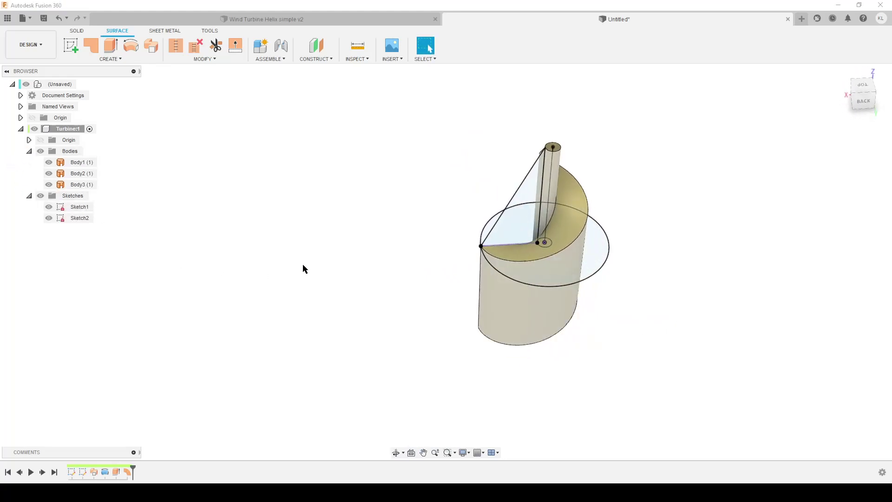
middle_click_drag(327, 266, 297, 285)
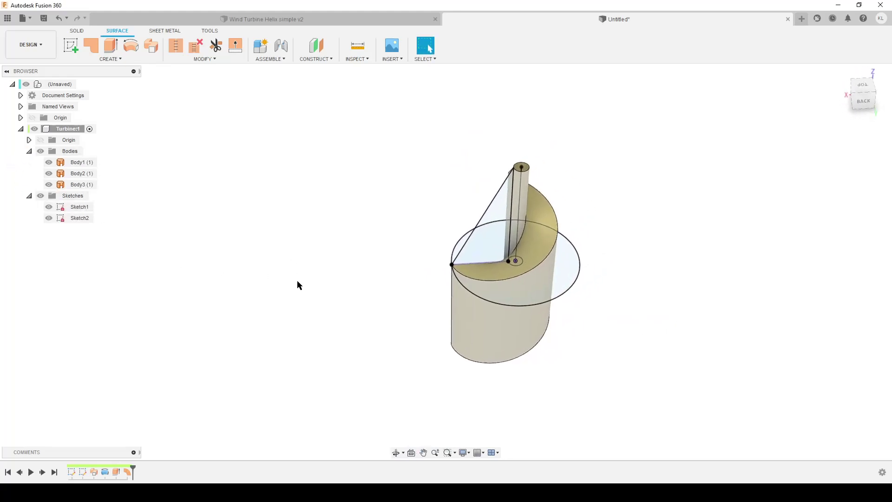
left_click(101, 59)
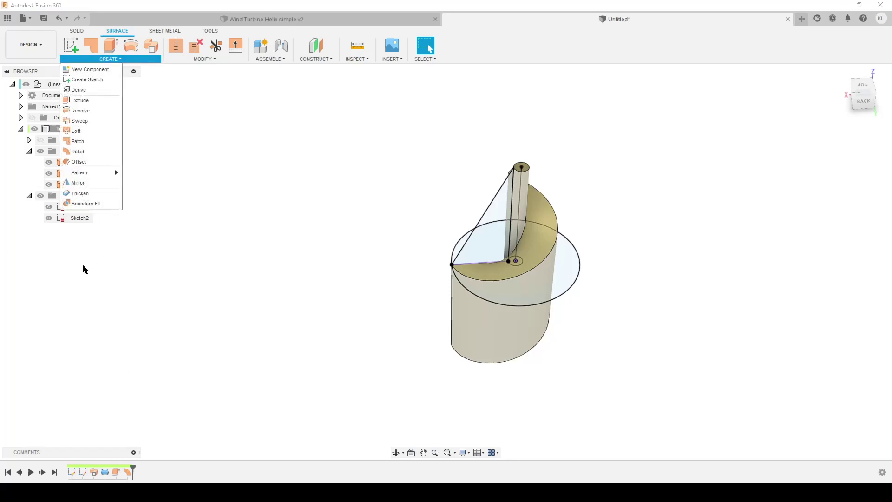
left_click(88, 204)
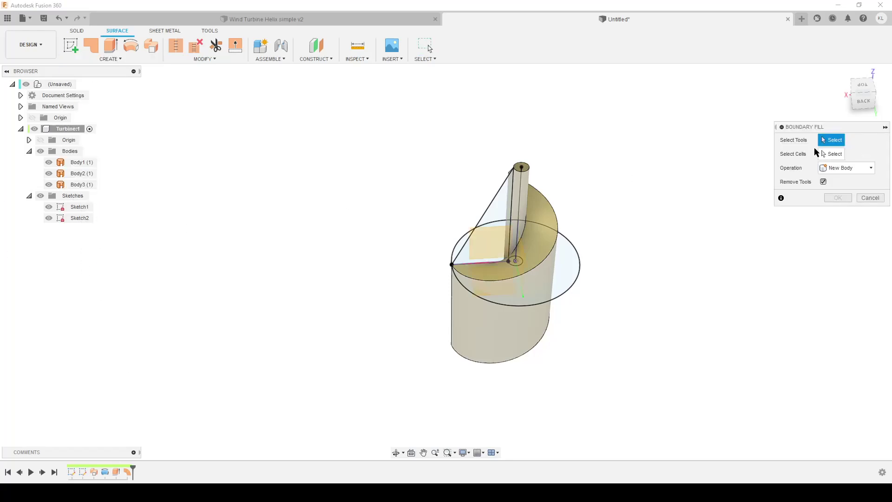
left_click(88, 162)
left_click(88, 173)
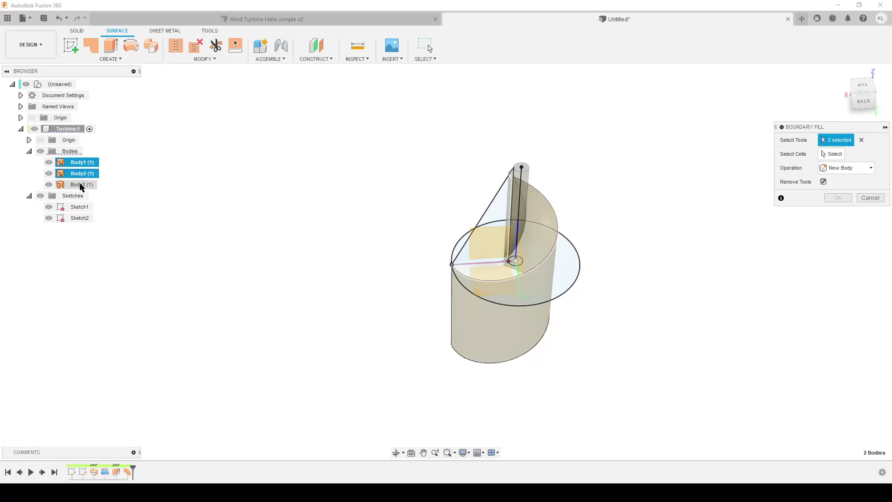
left_click(88, 184)
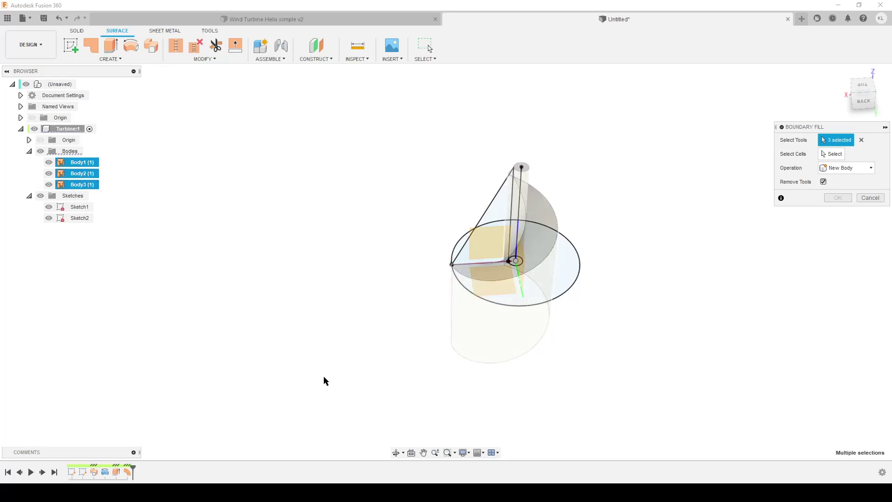
Add the base surface as a fourth tool, mark the enclosed blade cell, and create Body4
middle_click_drag(324, 381, 511, 288, "shift")
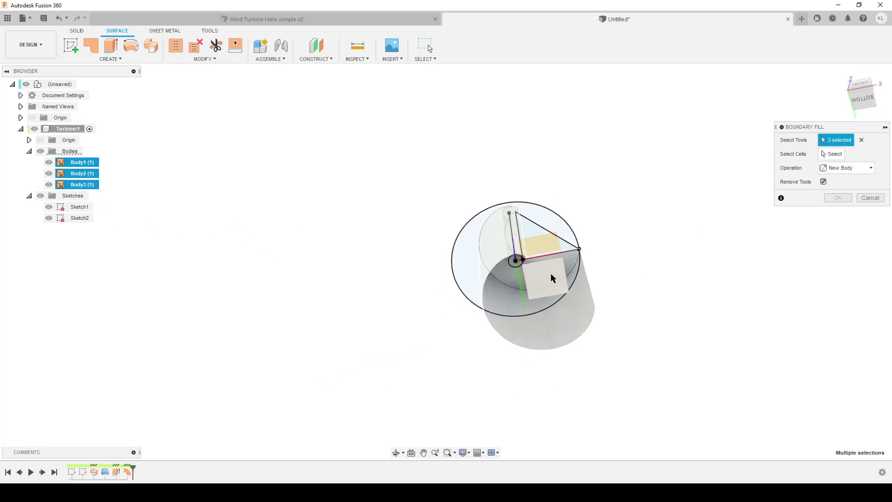
left_click(551, 279)
middle_click_drag(535, 358, 482, 369, "shift")
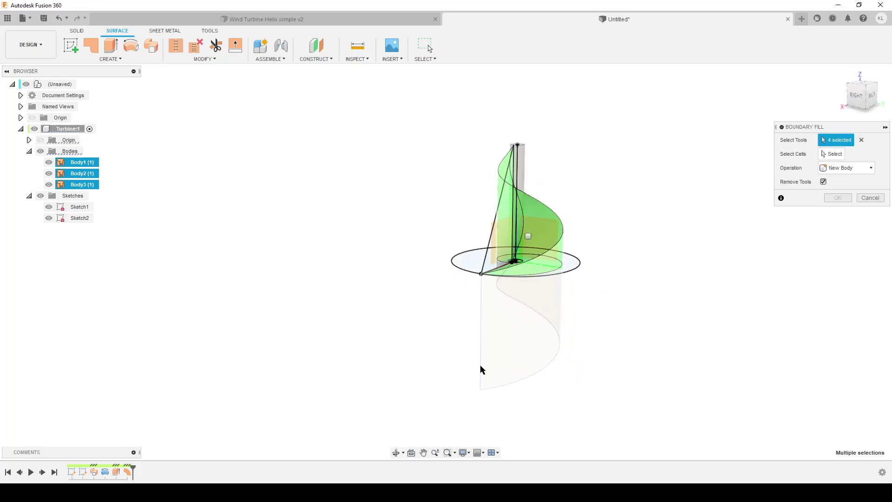
left_click(836, 154)
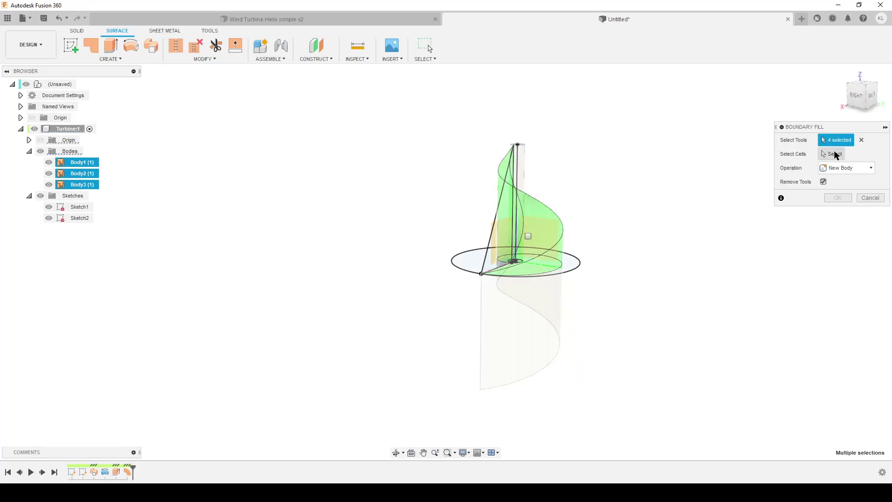
left_click(529, 236)
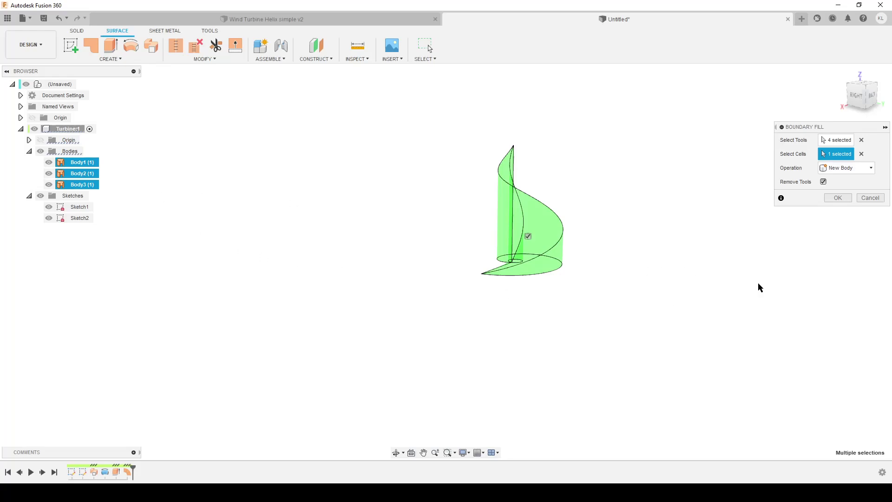
left_click(840, 200)
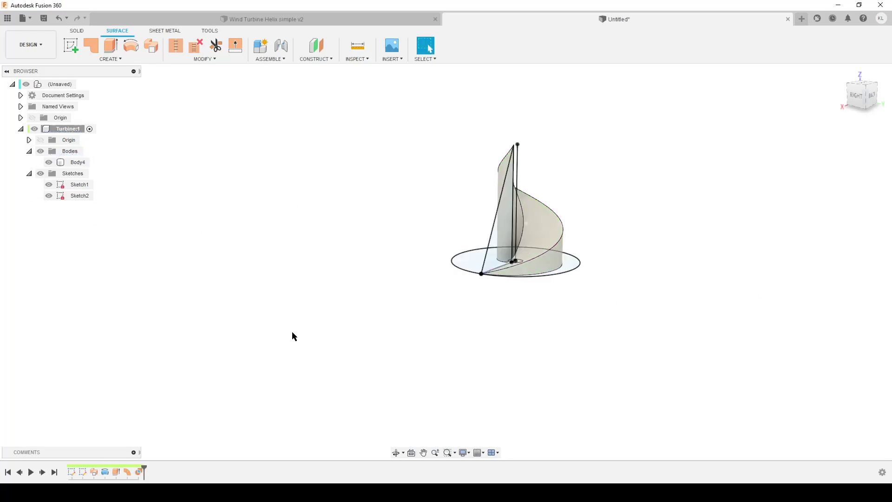
Start a Circular Pattern from the command search and set its type to Bodies
middle_click_drag(598, 344, 461, 333, "shift")
left_click(530, 227)
key("Escape")
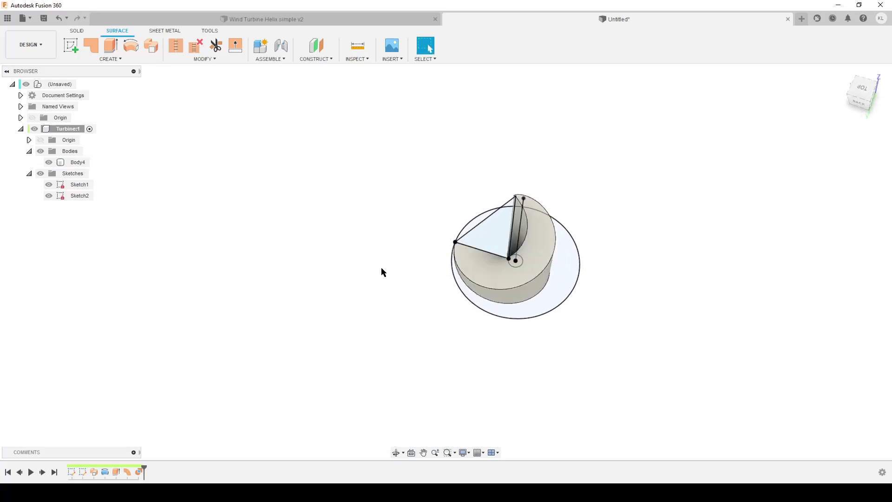
type("s")
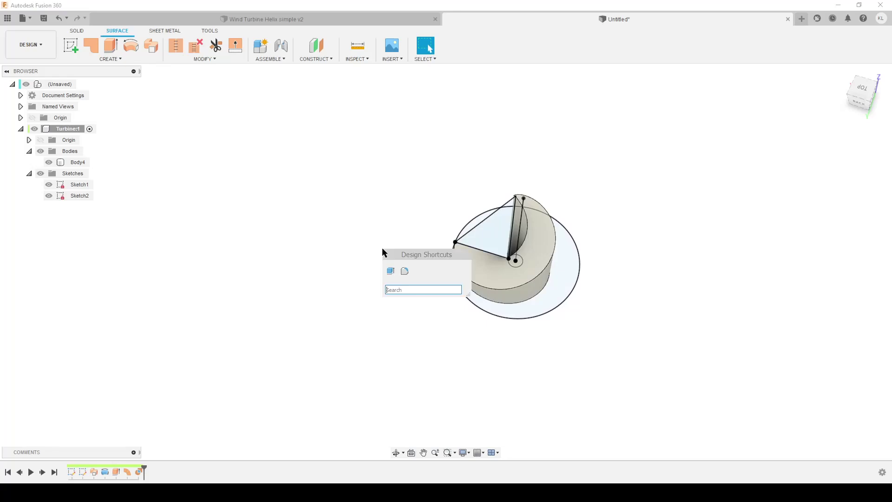
type("co")
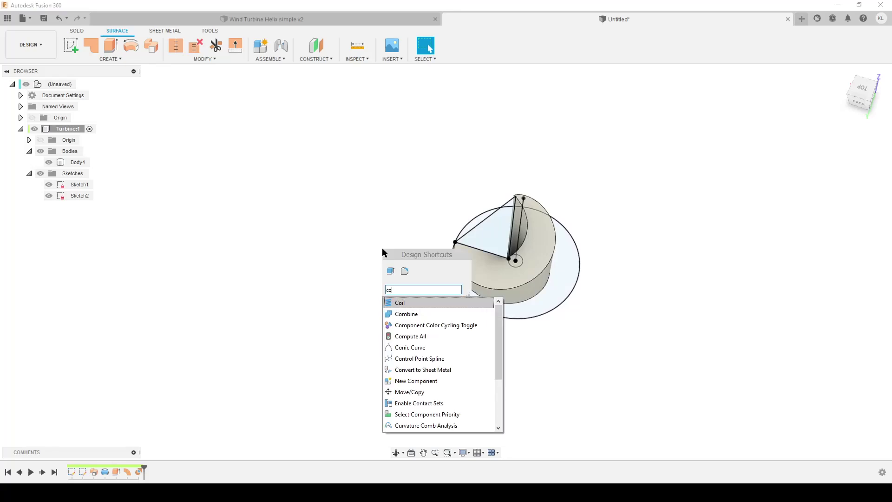
key("BackSpace")
type("ir")
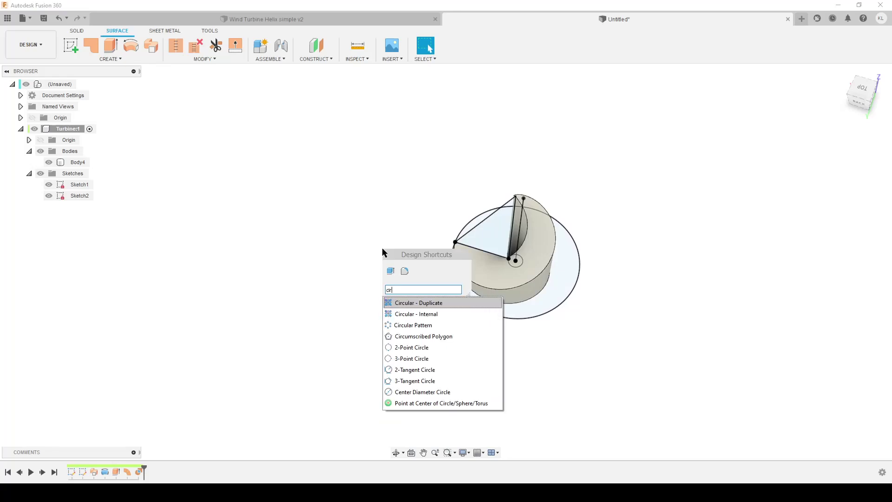
left_click(431, 325)
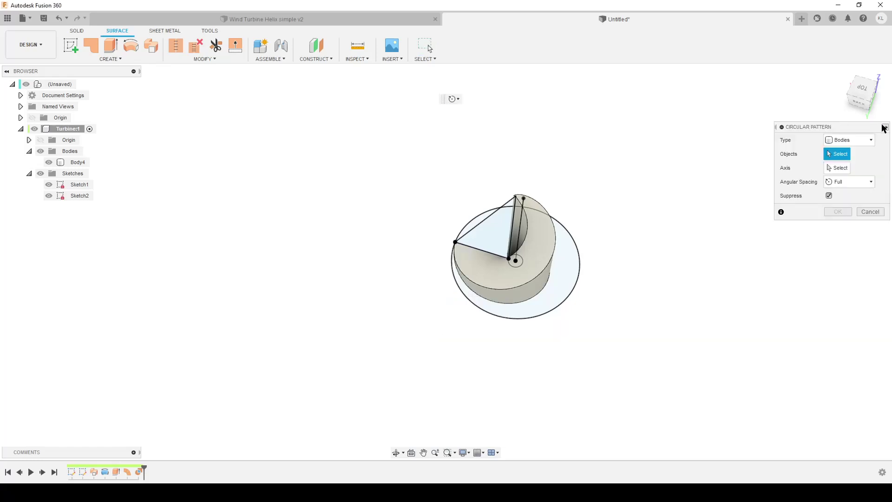
left_click(864, 147)
left_click(852, 161)
Pattern blade Body4 three times around the central post axis
left_click(494, 284)
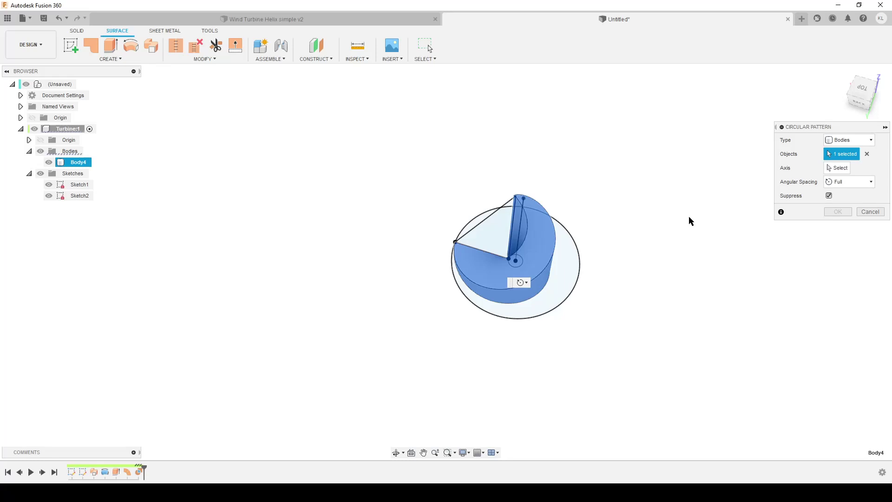
left_click(837, 168)
middle_click_drag(492, 313, 533, 194, "shift")
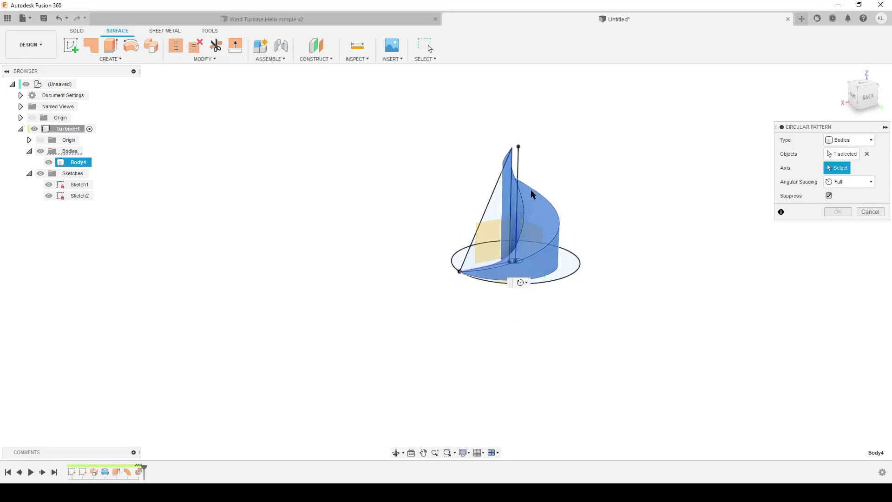
left_click(518, 152)
middle_click_drag(613, 318, 595, 364, "shift")
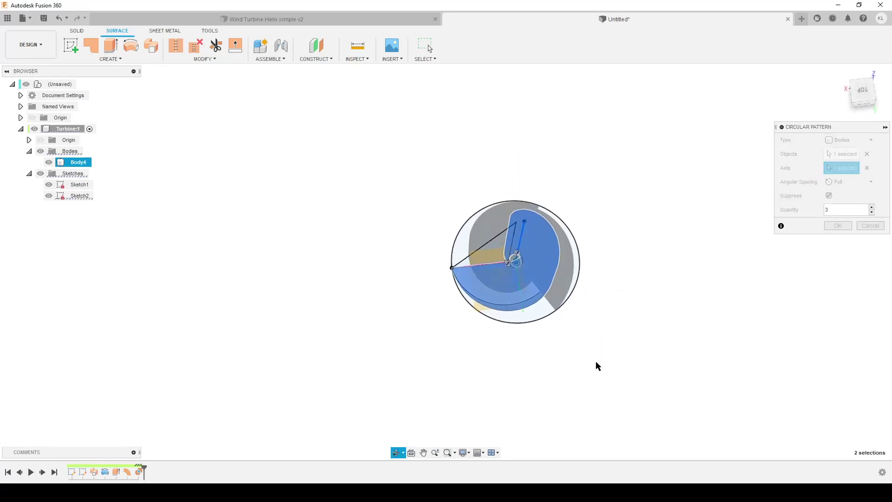
left_click(838, 226)
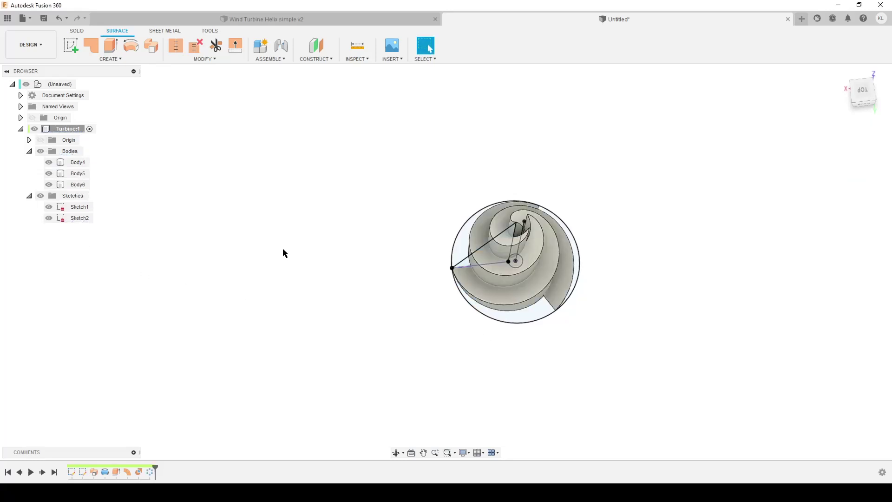
Extrude the centre circle To Object at the helix tip, offset 40 mm, joined to the blades
key("e")
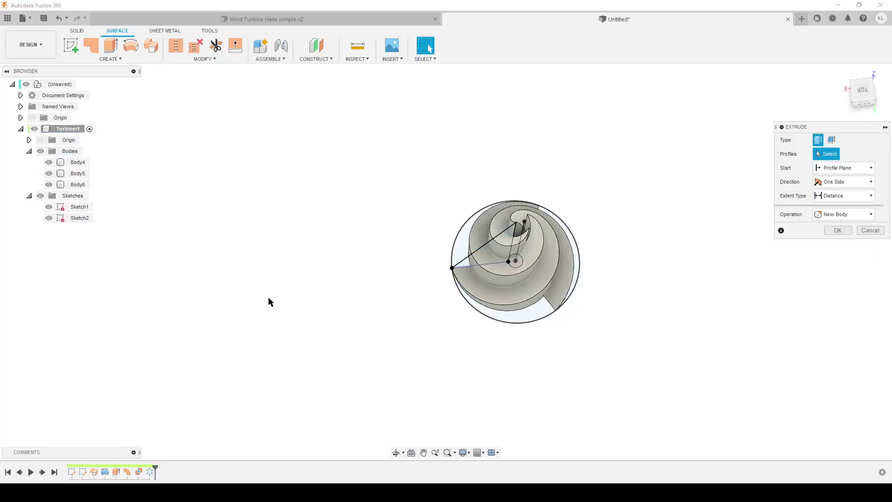
middle_click_drag(572, 365, 537, 273, "shift")
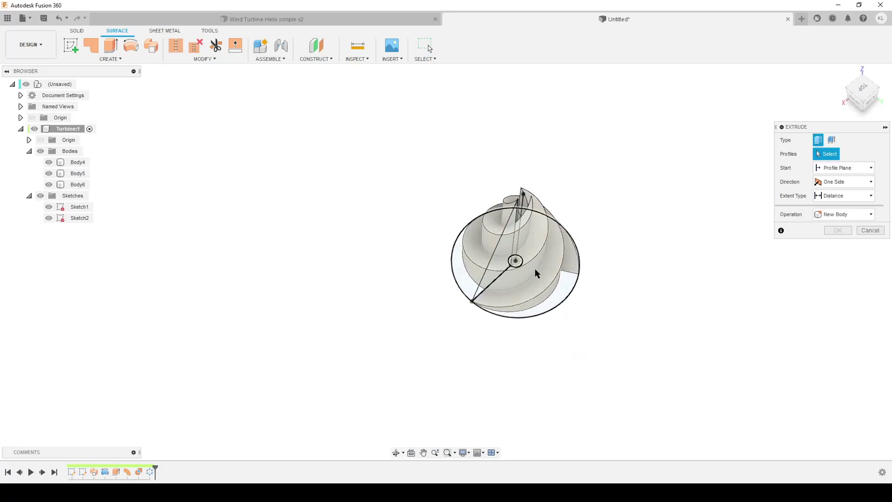
left_click(514, 259)
mouse_move(518, 198)
left_mouse_down()
mouse_move(525, 170)
mouse_move(522, 194)
left_mouse_up()
left_click(851, 199)
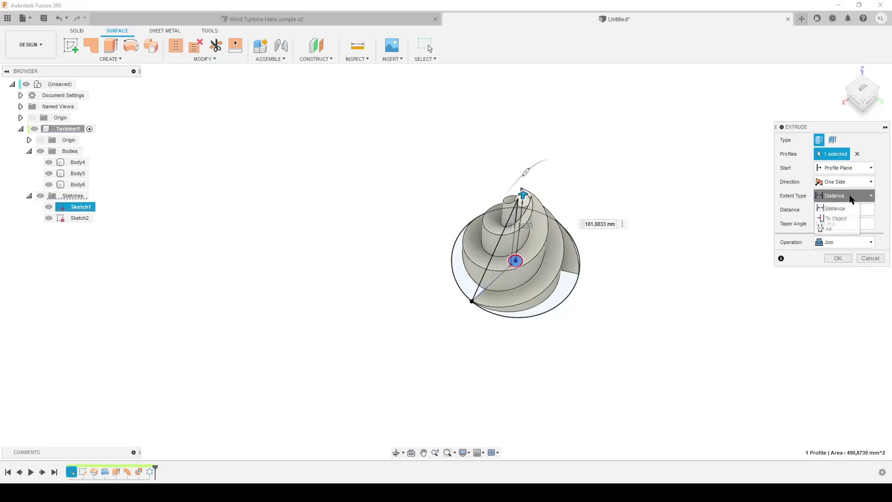
left_click(842, 217)
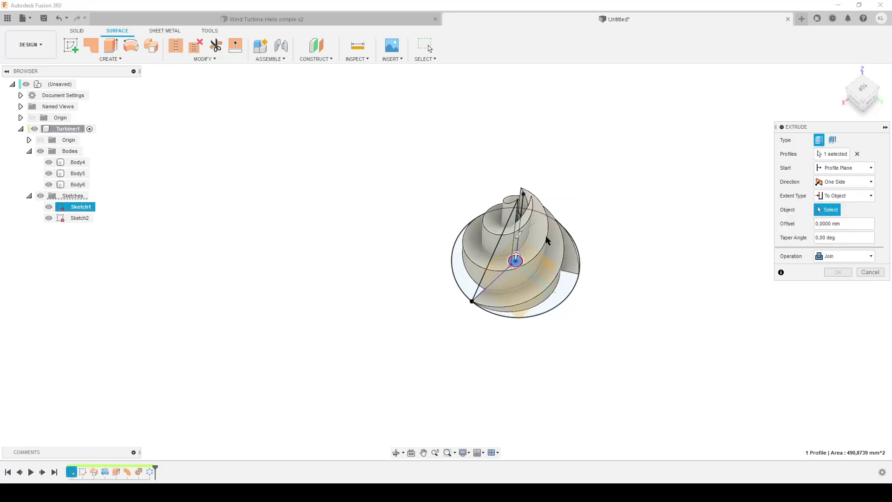
left_click(523, 193)
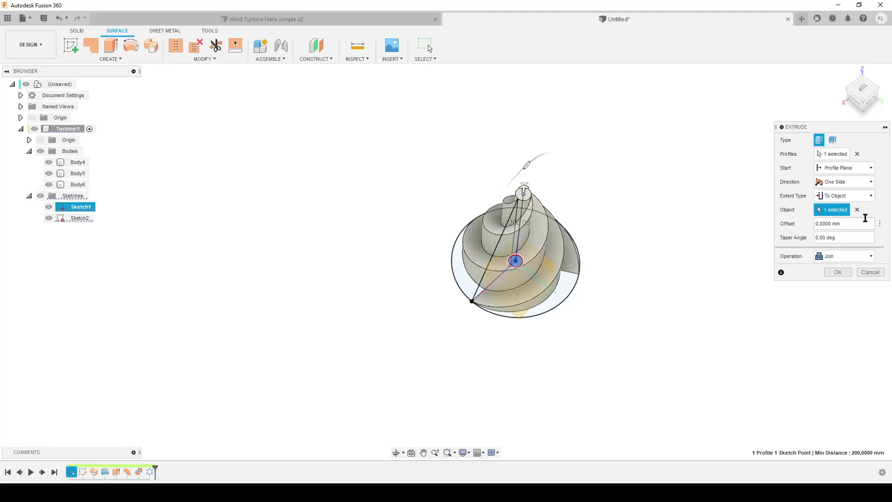
middle_click_drag(665, 294, 617, 259, "shift")
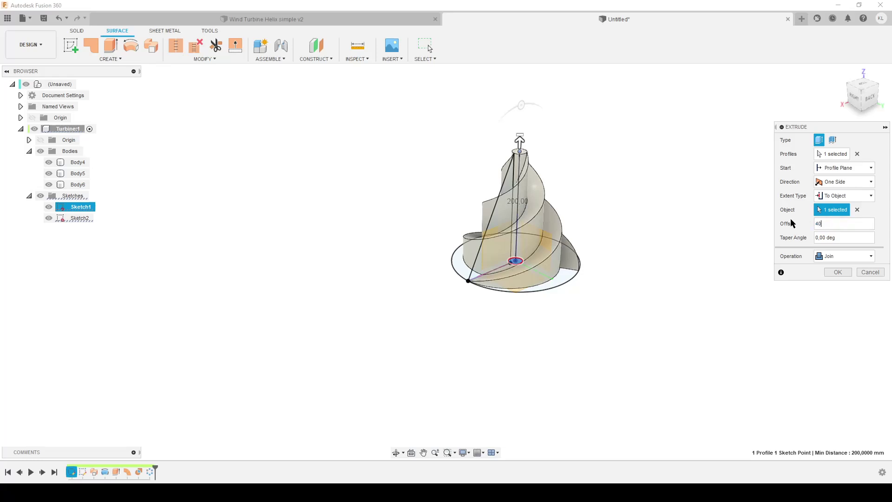
left_click(841, 273)
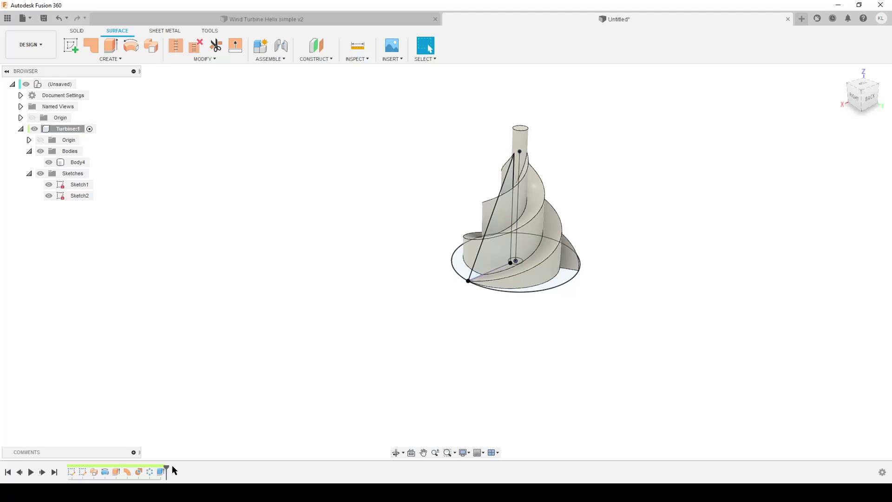
double_click(161, 471)
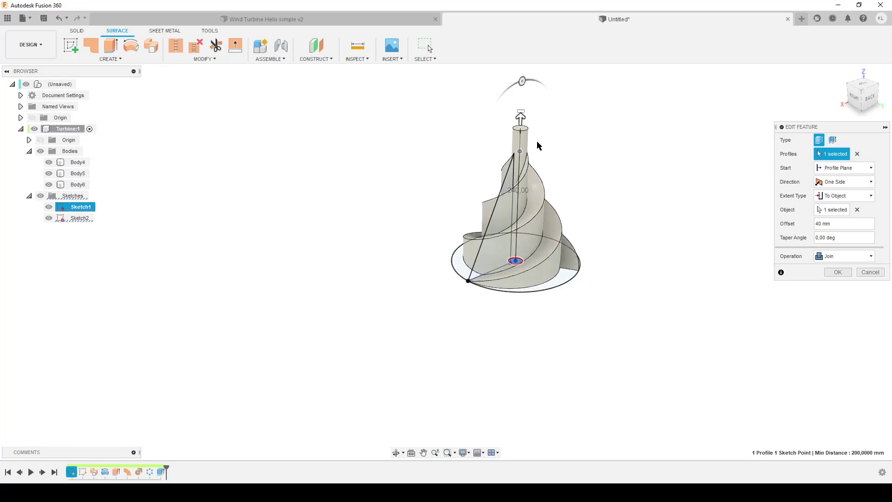
left_click(838, 271)
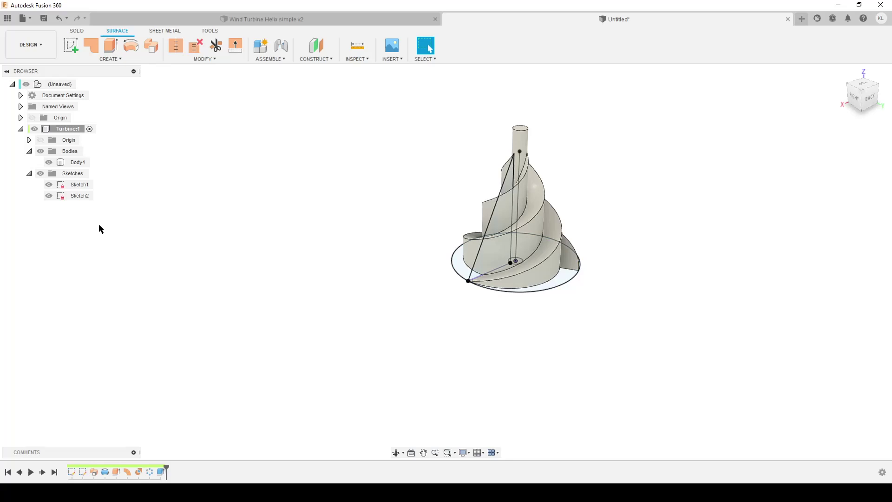
Hide Sketch1 and Sketch2, reframe the turbine, and switch to the SOLID tools
middle_click_drag(376, 324, 598, 320, "shift")
key("Escape")
left_click(49, 184)
left_click(49, 195)
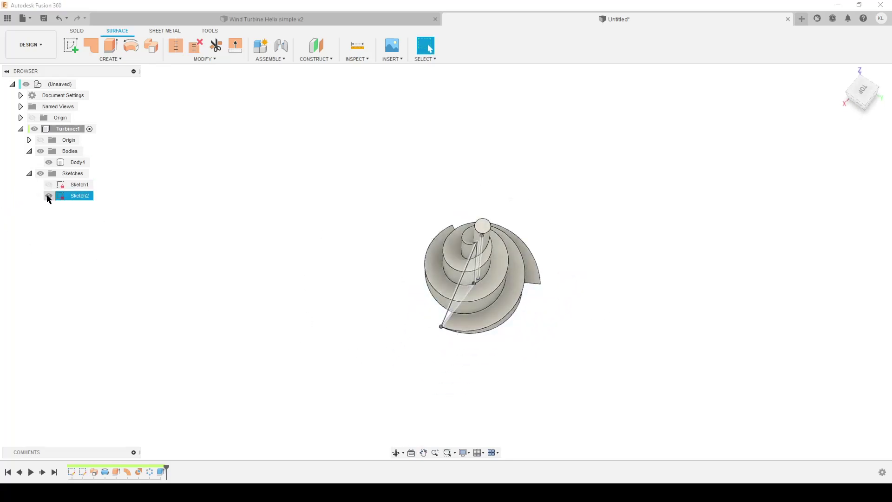
middle_click_drag(566, 382, 647, 327, "shift")
key("Escape")
scroll(548, 358, "up", 6)
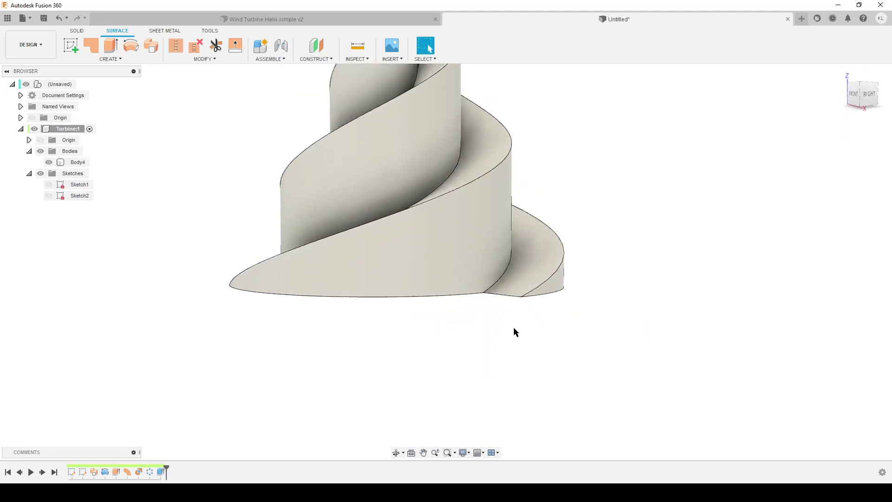
middle_click_drag(513, 298, 362, 279, "shift")
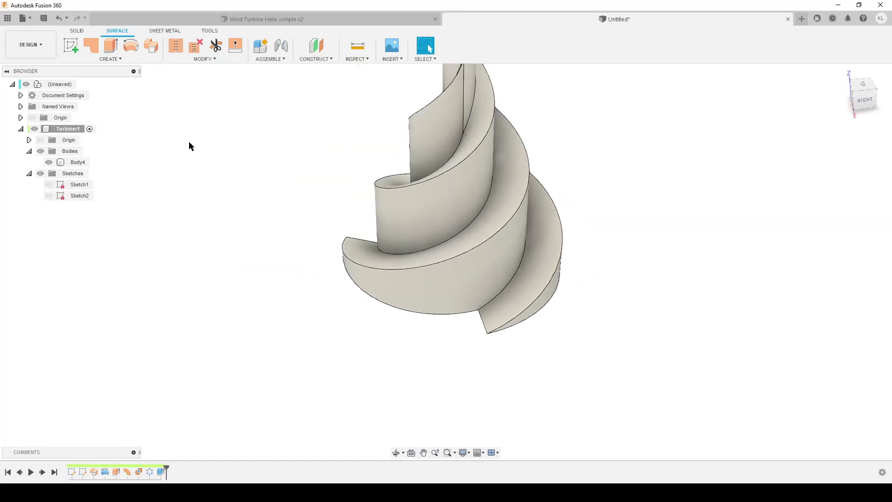
left_click(75, 32)
scroll(691, 416, "down", 2)
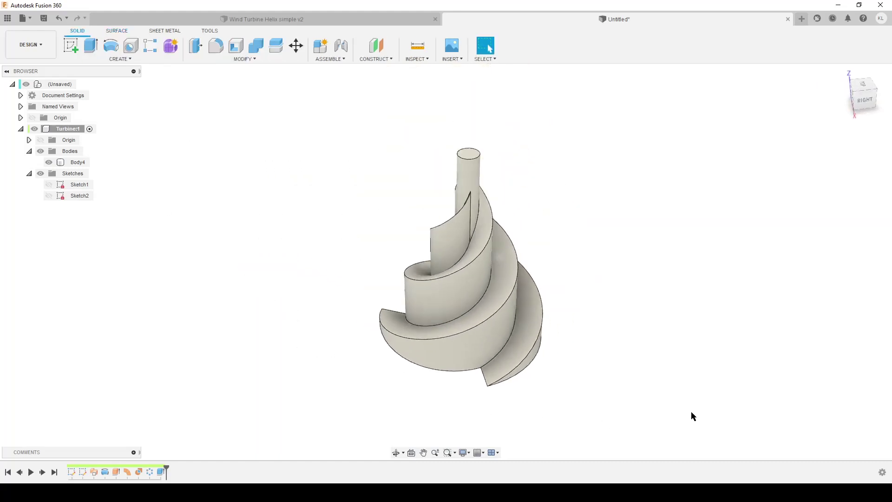
middle_click_drag(691, 416, 587, 320)
Extrude the turbine's bottom face 1 mm as a joined base plate, then inspect it
key("e")
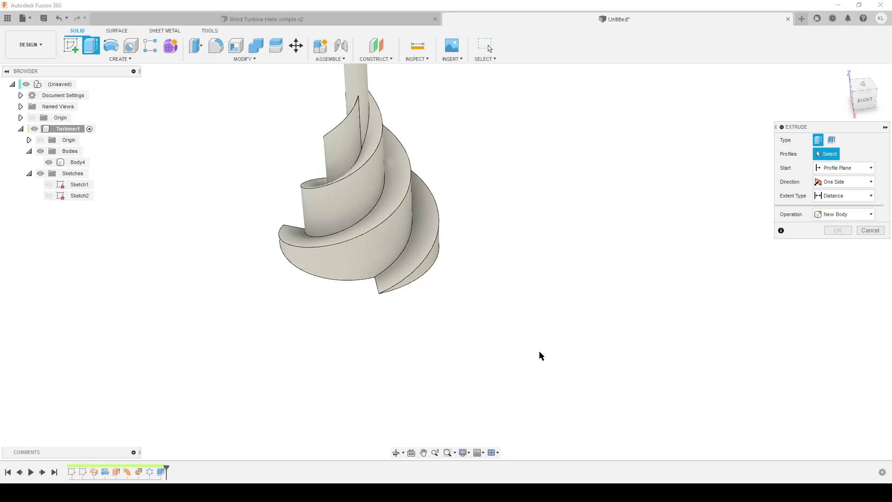
middle_click_drag(537, 355, 486, 347, "shift")
left_click(377, 190)
type("1")
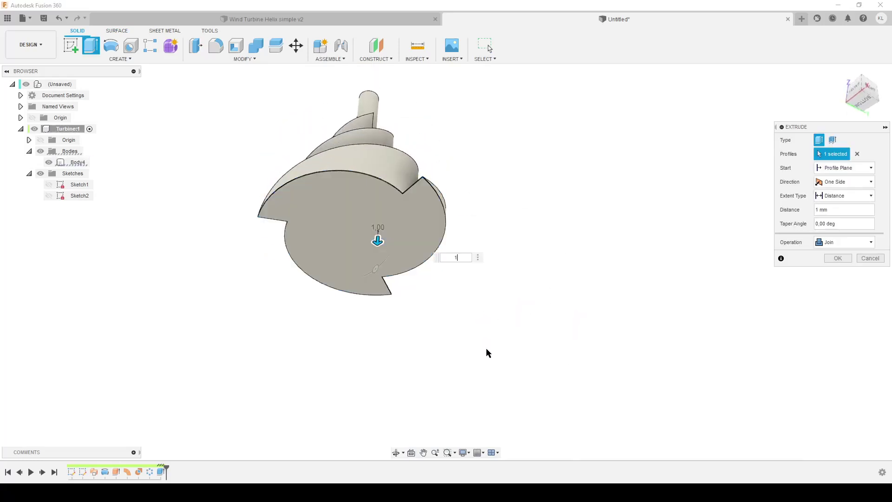
key("Return")
middle_click_drag(478, 313, 486, 334, "shift")
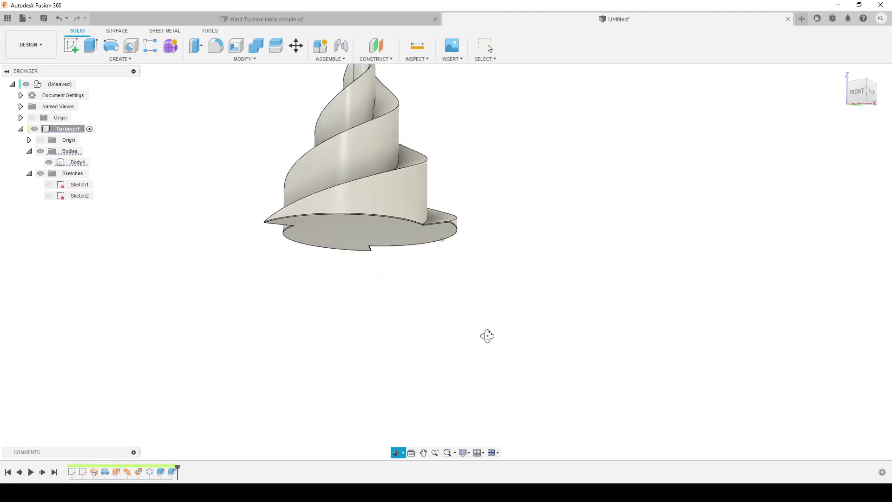
scroll(425, 263, "up", 6)
middle_click_drag(439, 229, 457, 293, "shift")
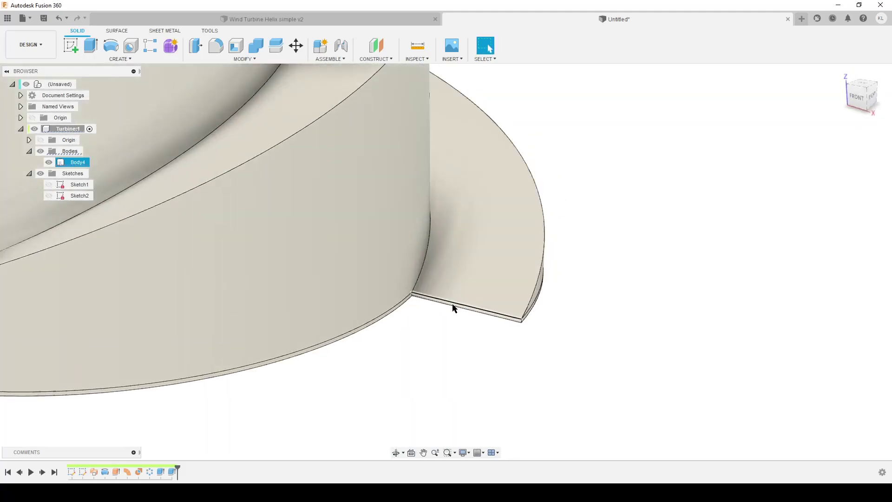
middle_click_drag(521, 322, 517, 332, "shift")
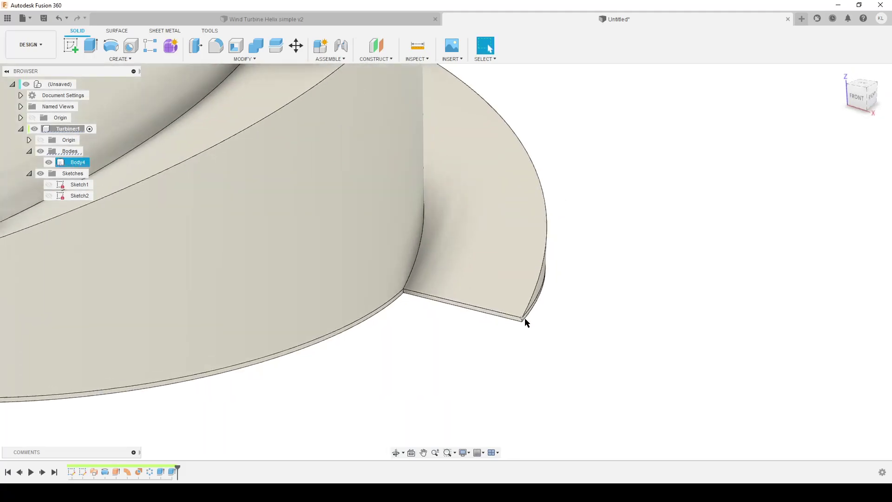
scroll(561, 332, "down", 8)
scroll(561, 333, "down", 4)
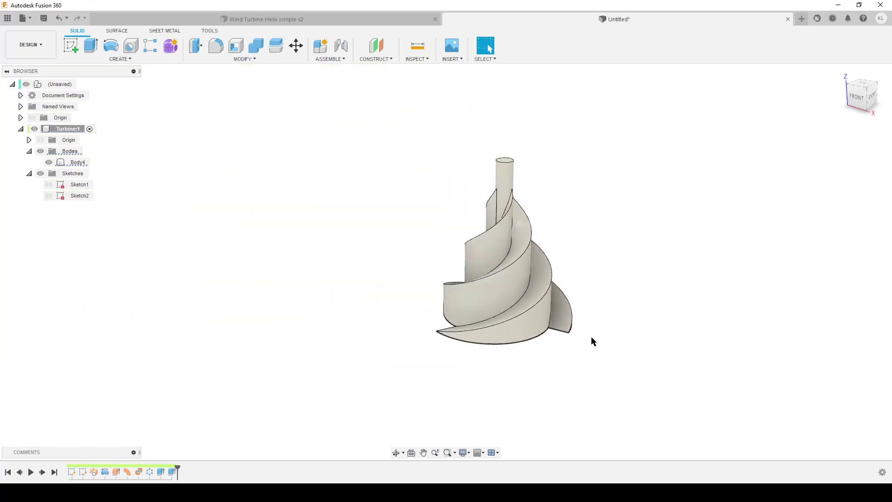
middle_click_drag(602, 341, 515, 364, "shift")
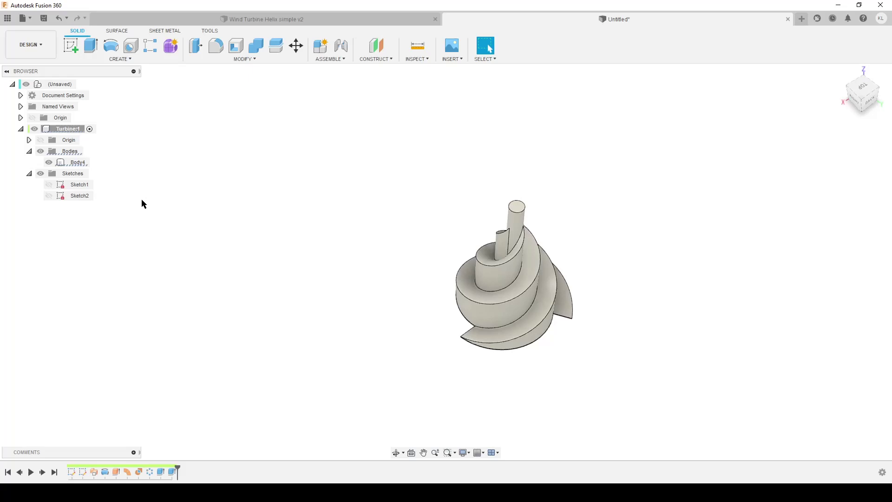
Sketch a circle of diameter axel centred on the post's top face
left_click(71, 45)
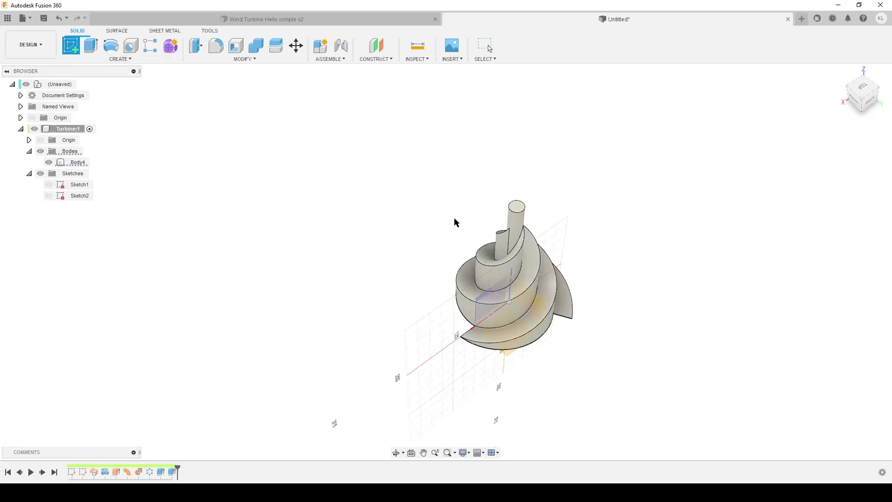
left_click(516, 207)
scroll(492, 302, "up", 5)
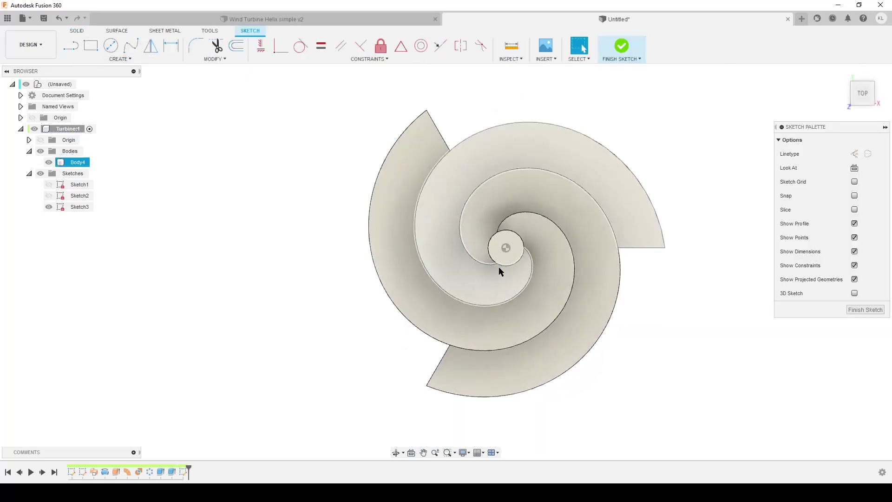
key("c")
left_click(506, 248)
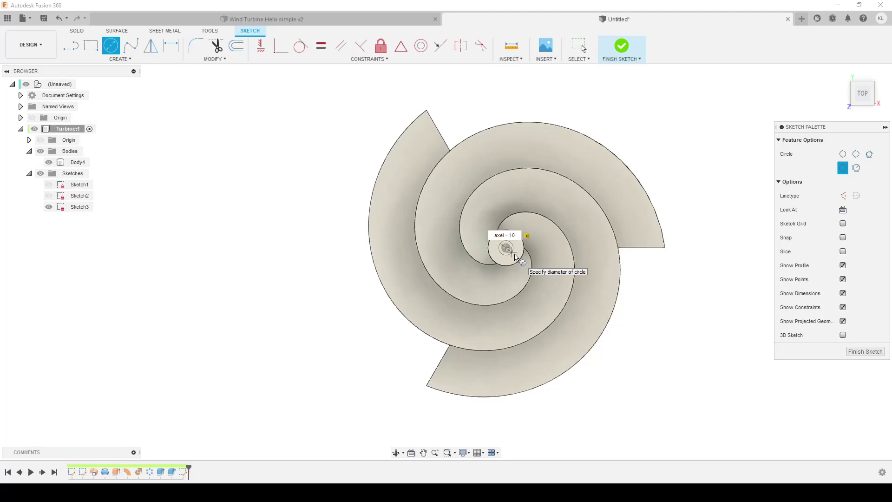
key("Return")
key("Escape")
left_click(870, 309)
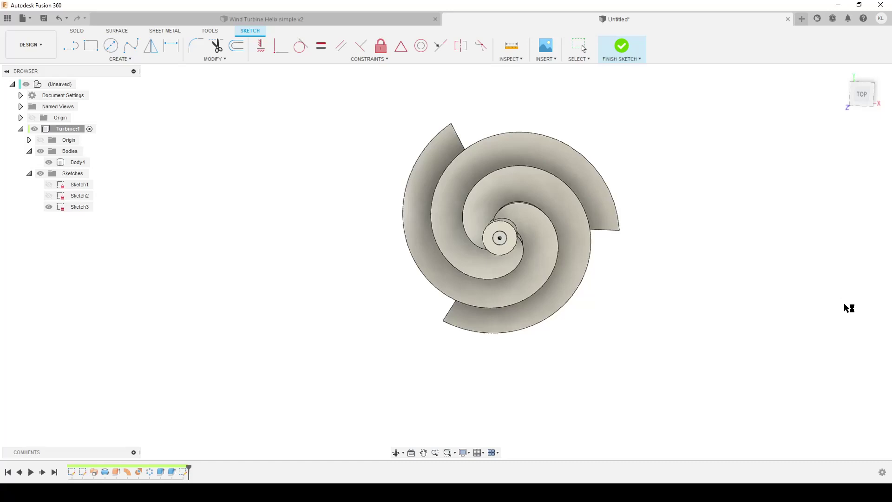
Cut the axel circle through the whole turbine with extent All, then hide Sketch3
key("e")
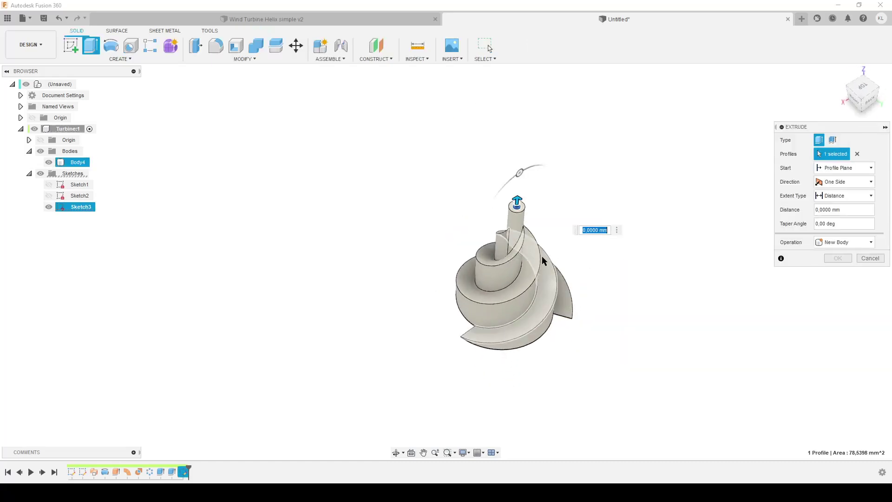
scroll(539, 260, "up", 3)
left_click_drag(488, 141, 488, 167)
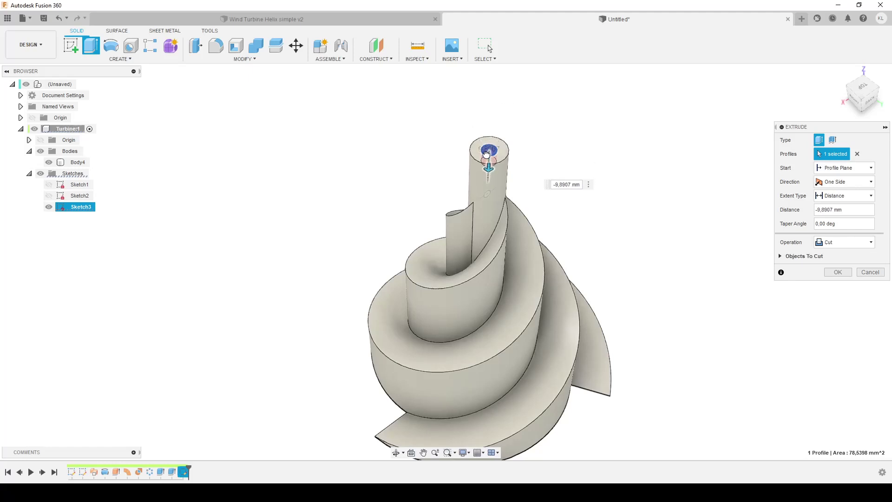
left_click(860, 195)
left_click(836, 229)
middle_click_drag(620, 278, 508, 255, "shift")
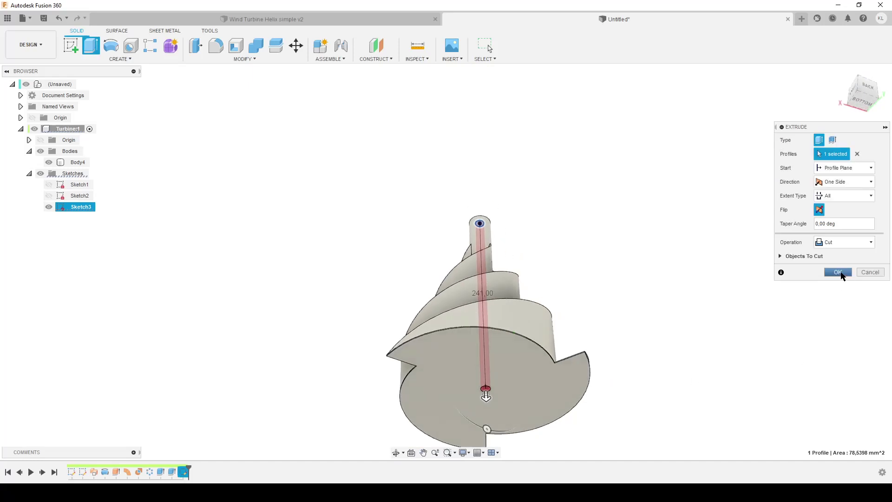
left_click(838, 272)
middle_click_drag(633, 319, 606, 381, "shift")
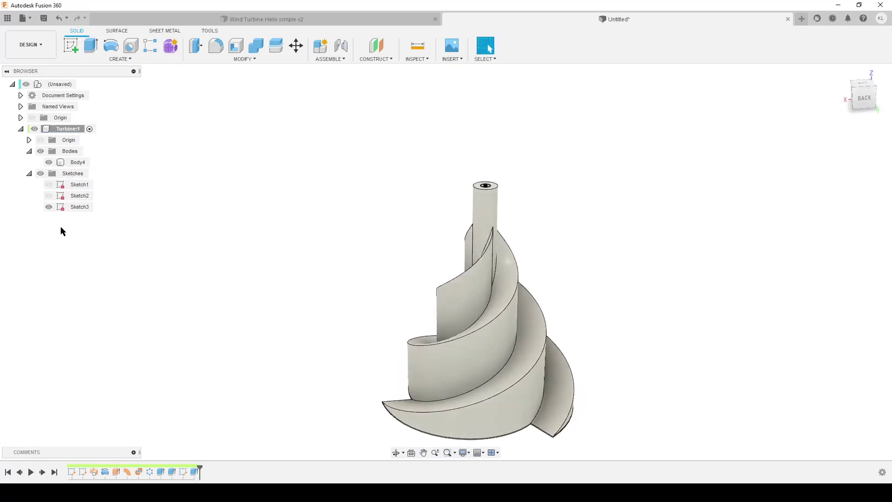
left_click(49, 206)
middle_click_drag(209, 235, 378, 263, "shift")
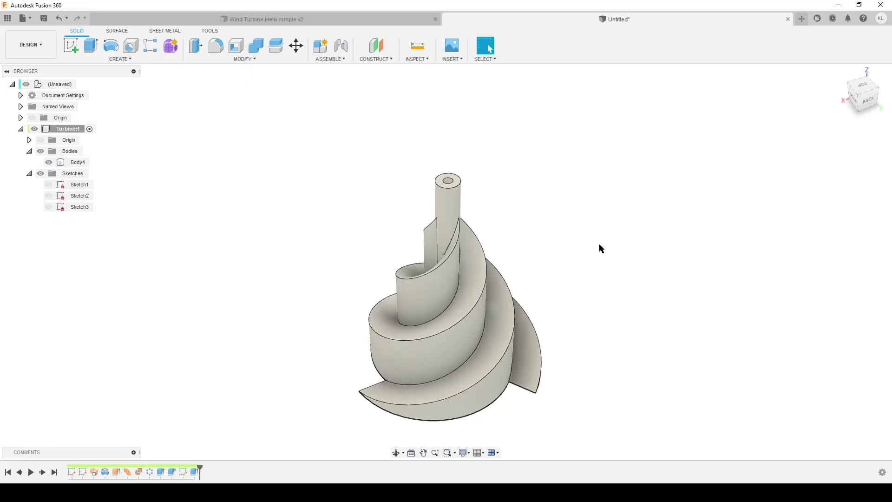
View the turbine from below, bottom-back and bottom-left, then bring up the MODIFY menu
middle_click_drag(599, 247, 479, 186, "shift")
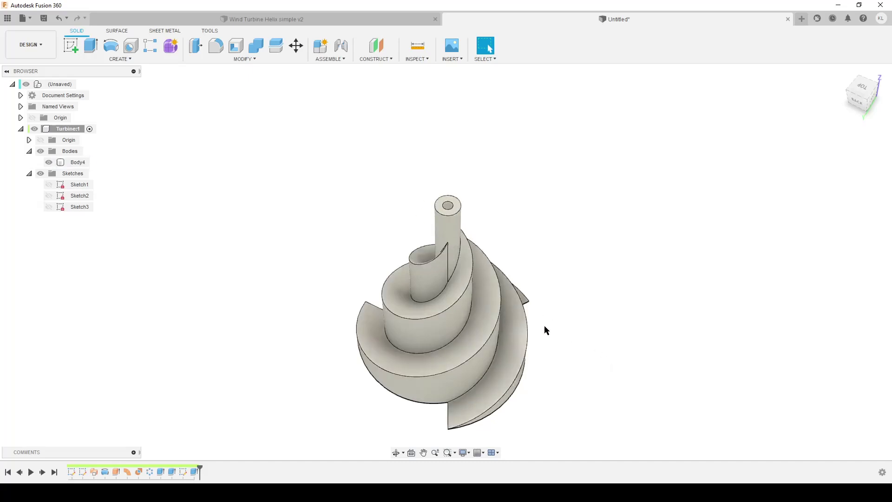
middle_click_drag(574, 372, 507, 369, "shift")
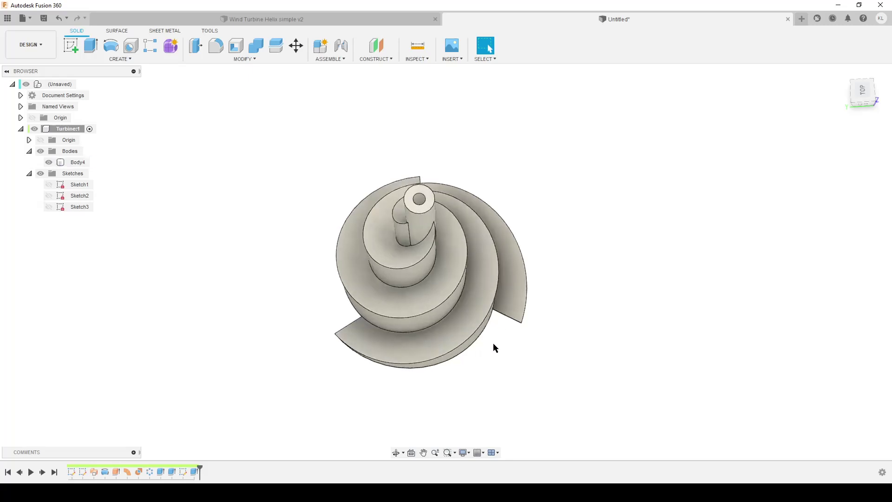
middle_click_drag(510, 358, 539, 350, "shift")
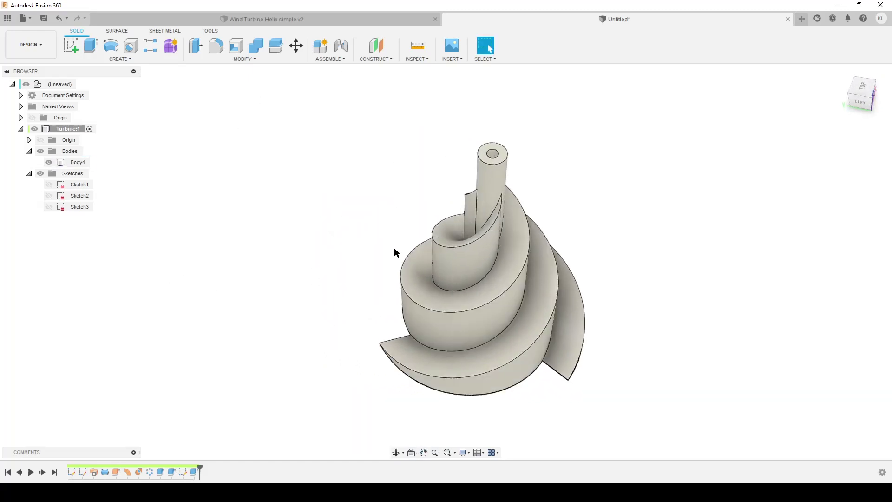
left_click(244, 59)
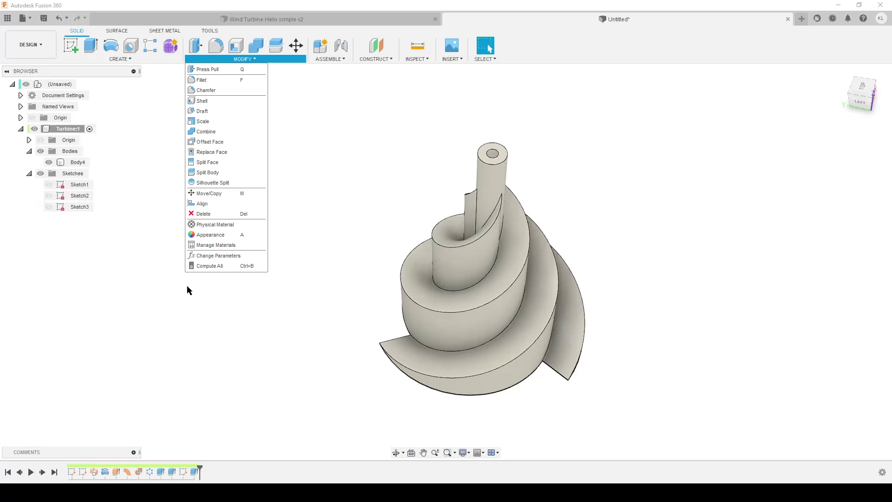
In Change Parameters, set ID to 30 mm and OD to 300 mm
left_click(213, 255)
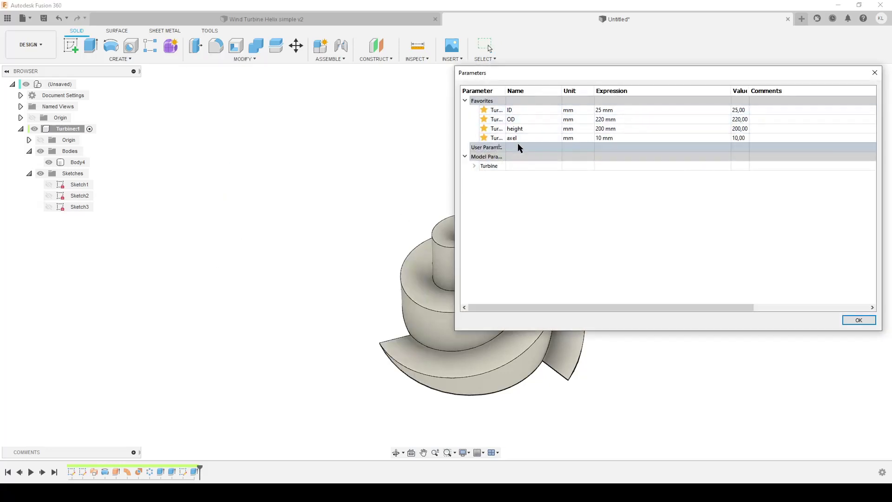
middle_click_drag(344, 255, 353, 274, "shift")
left_click(610, 112)
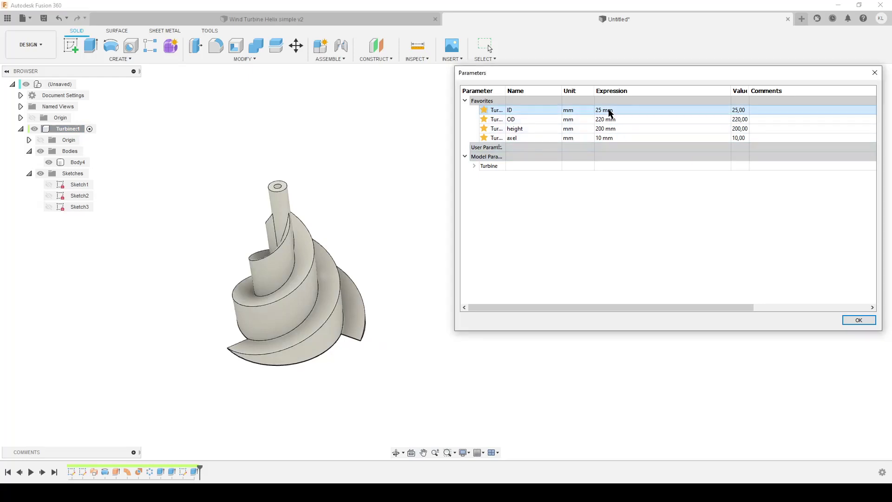
left_click(612, 110)
type("30")
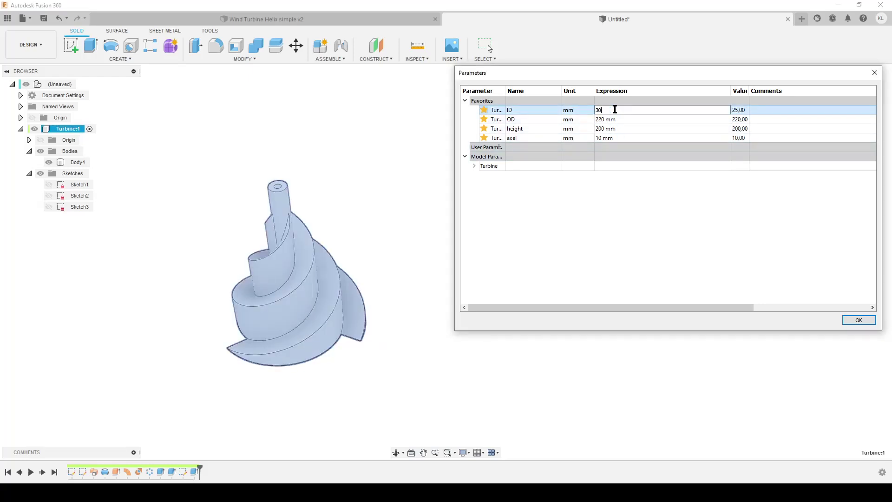
key("Return")
left_click(611, 119)
left_click(613, 120)
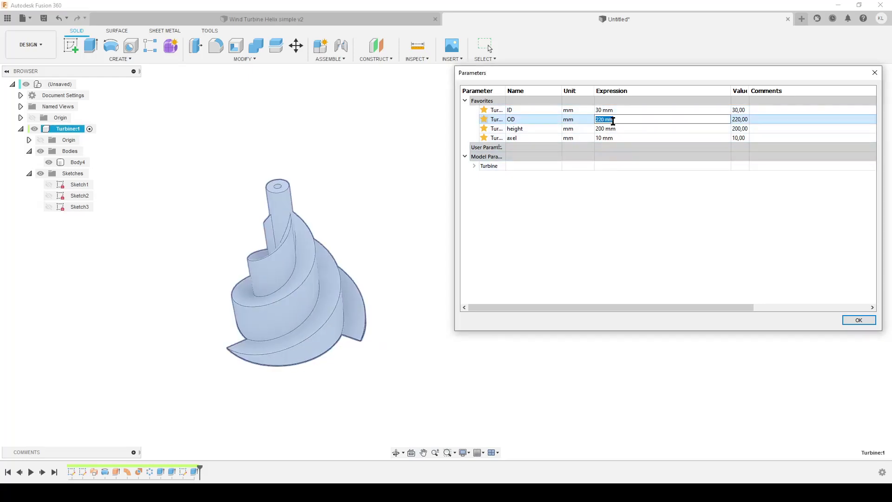
type("300")
key("Return")
Set height to 250 mm and axel to 12 mm, then accept the changes
left_click(611, 129)
left_click(612, 128)
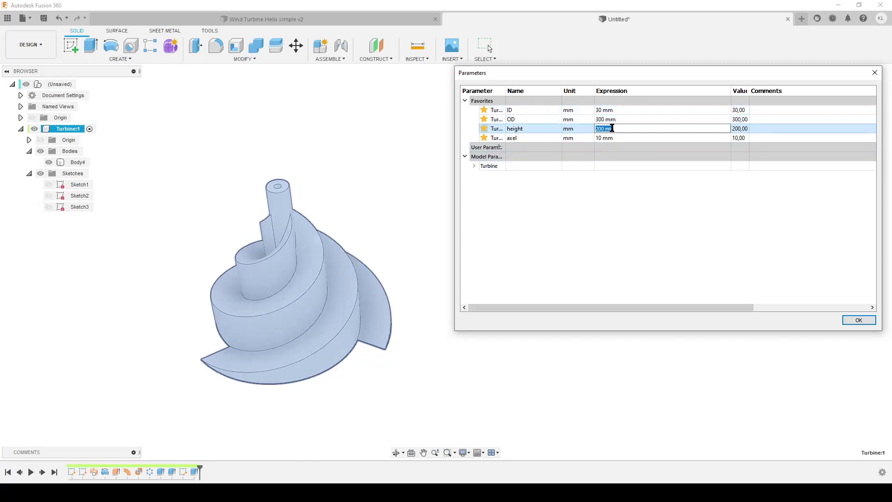
type("250")
key("Return")
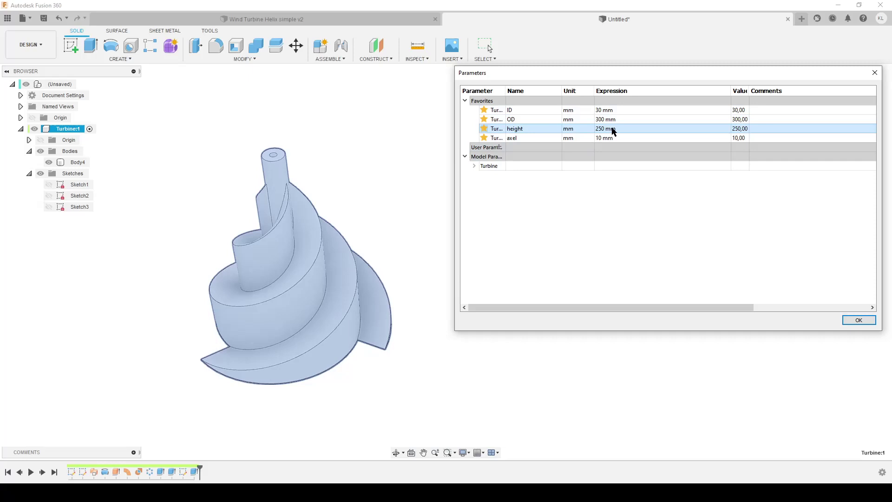
left_click(622, 139)
left_click(621, 138)
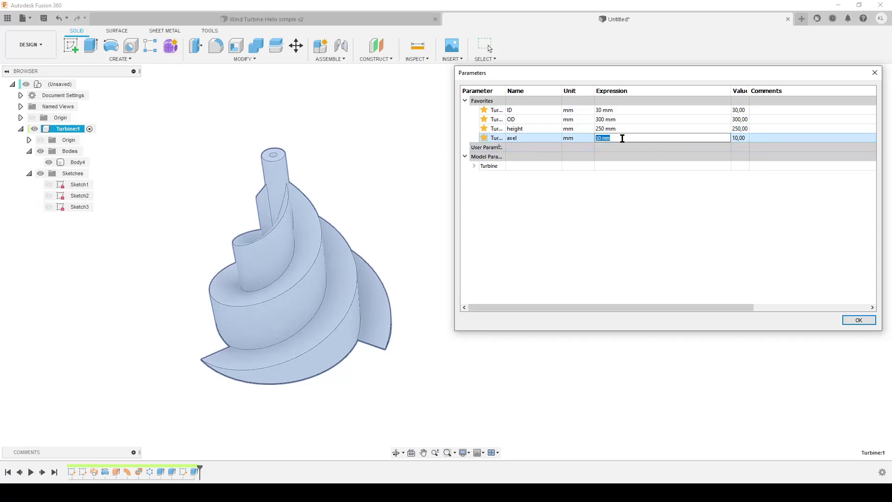
type("12")
key("Return")
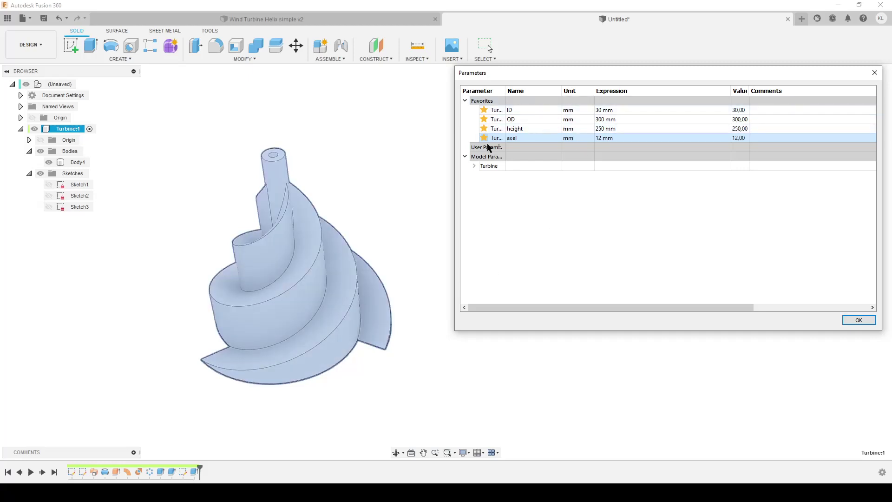
left_click(858, 320)
middle_click_drag(504, 322, 529, 349, "shift")
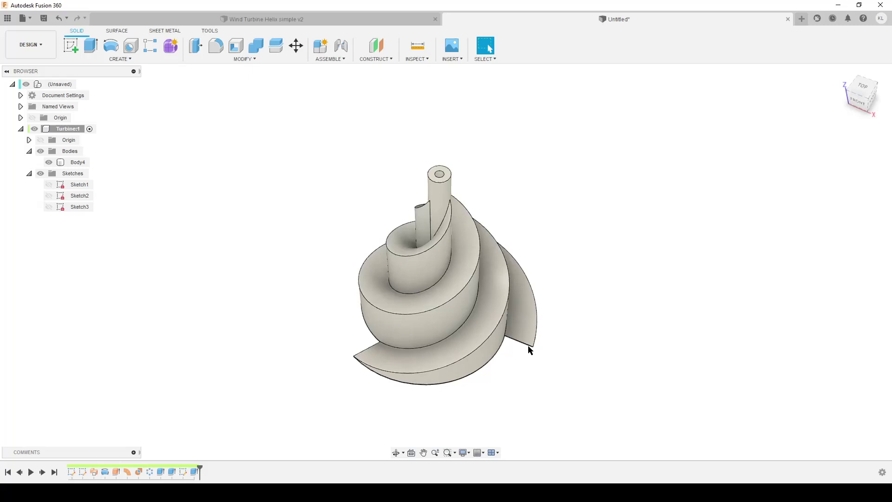